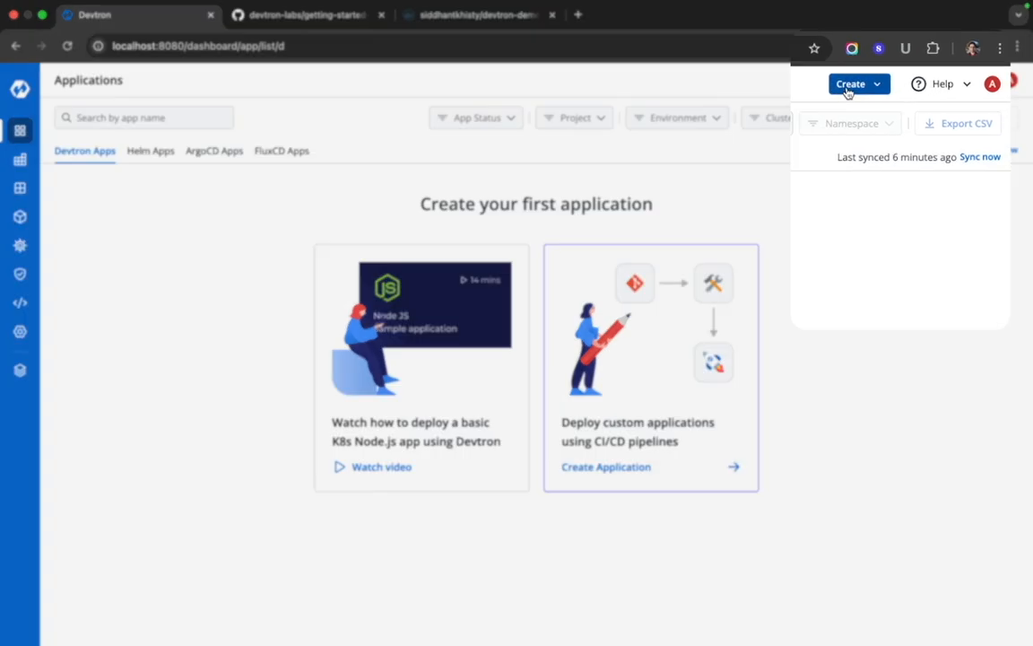
Create a custom app named node-app with the description "A simple nodejs webserver" in the devtron-demo project.
click(873, 80)
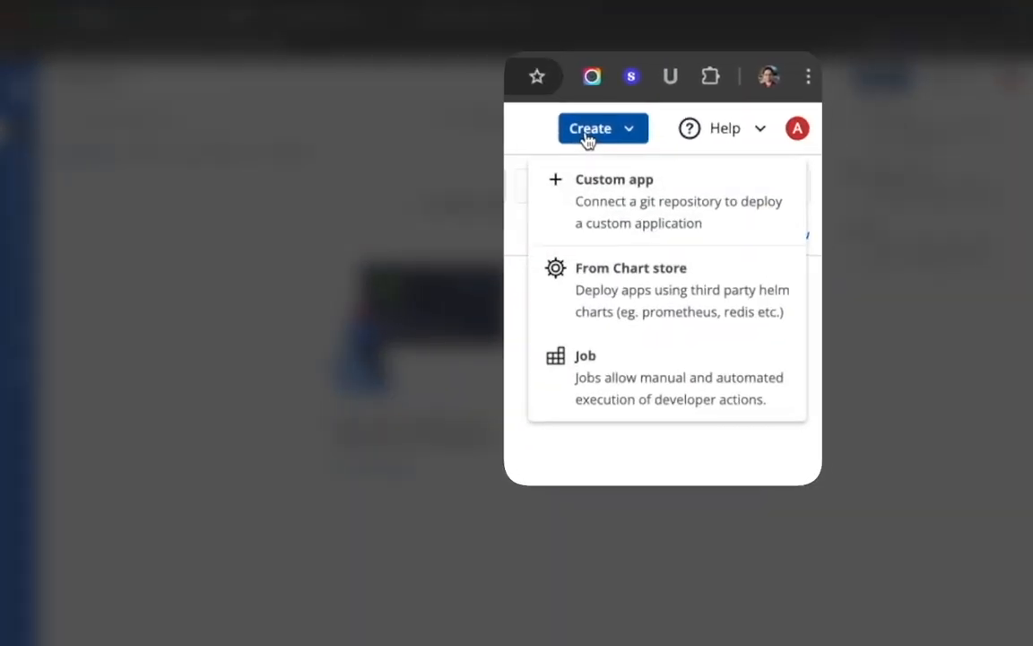
click(556, 204)
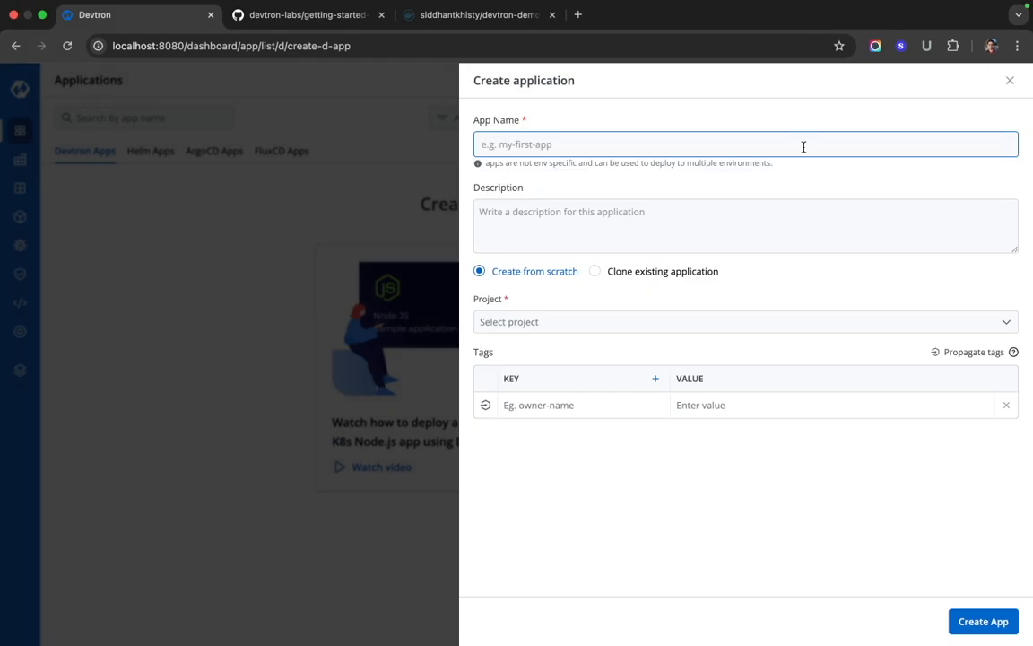
text(node-app)
click(654, 224)
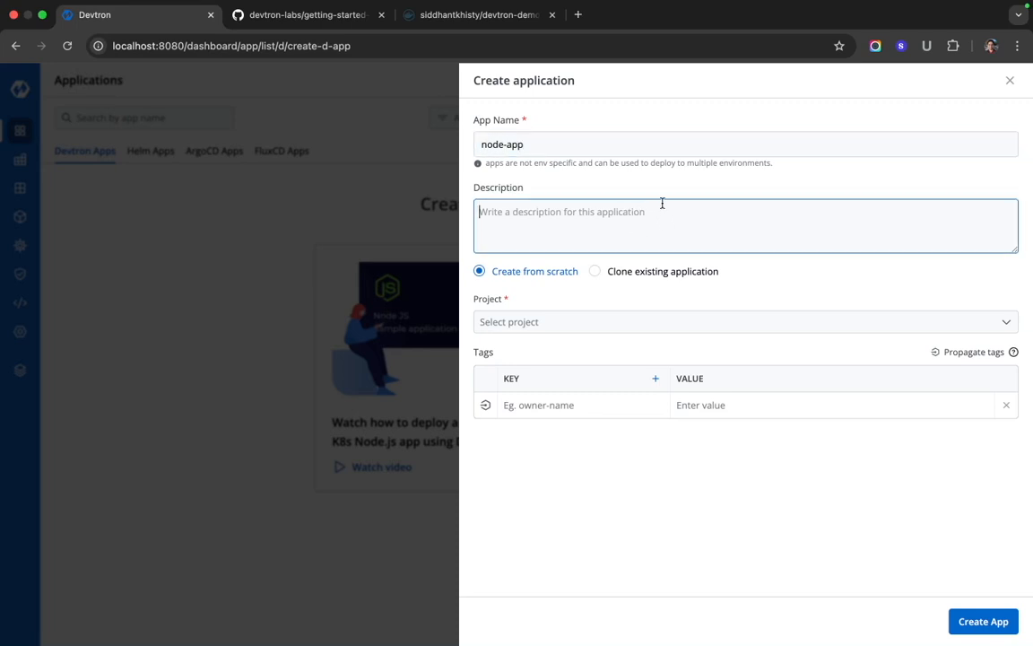
text(A simple nod)
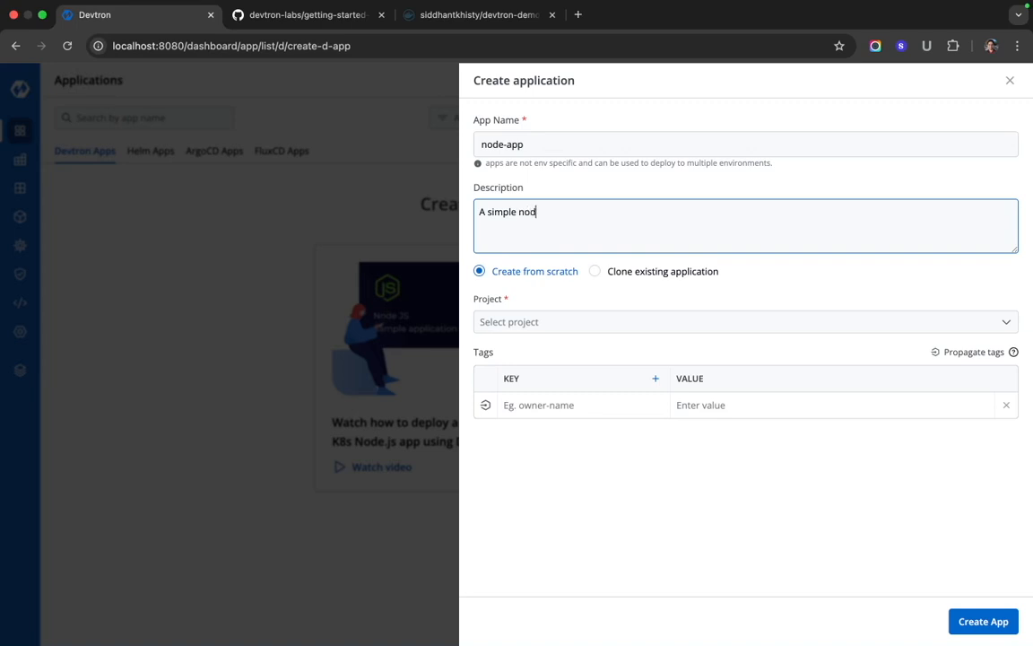
text(ejs webserver)
click(585, 321)
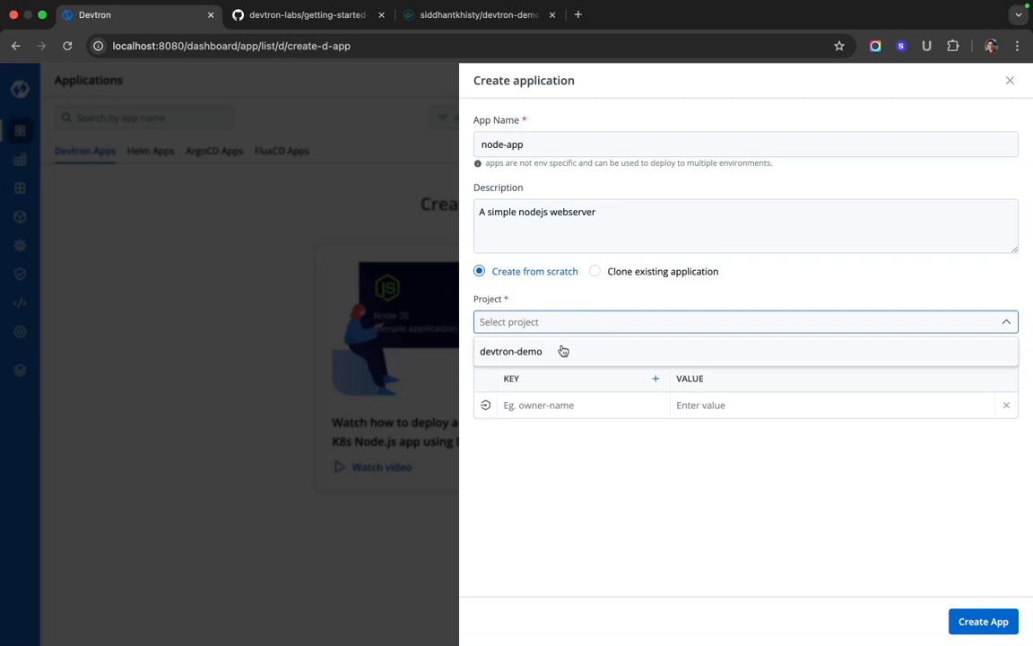
click(562, 351)
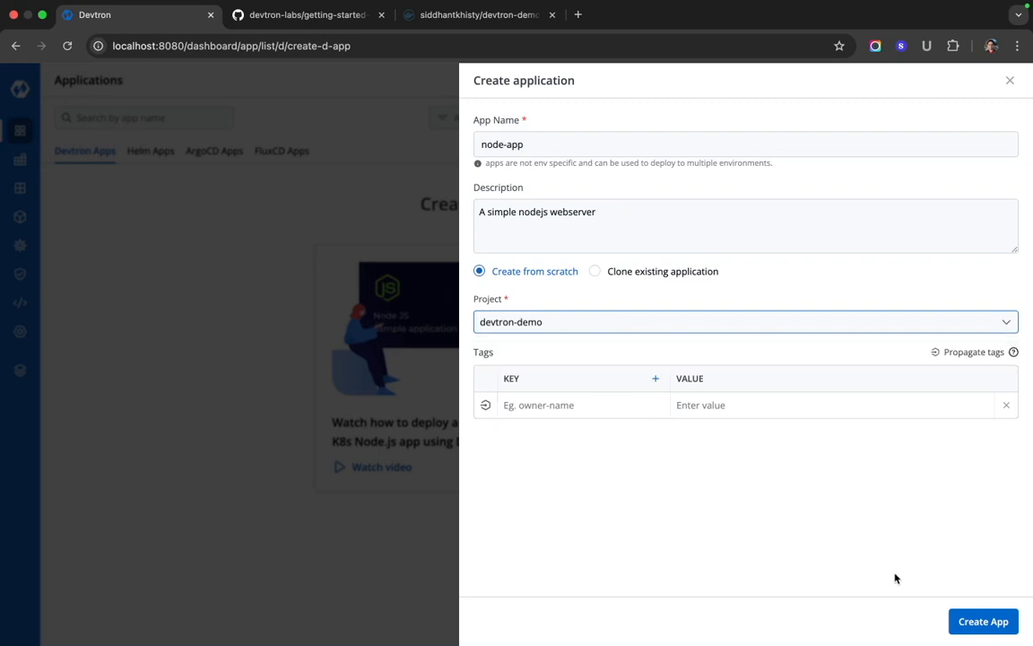
click(981, 622)
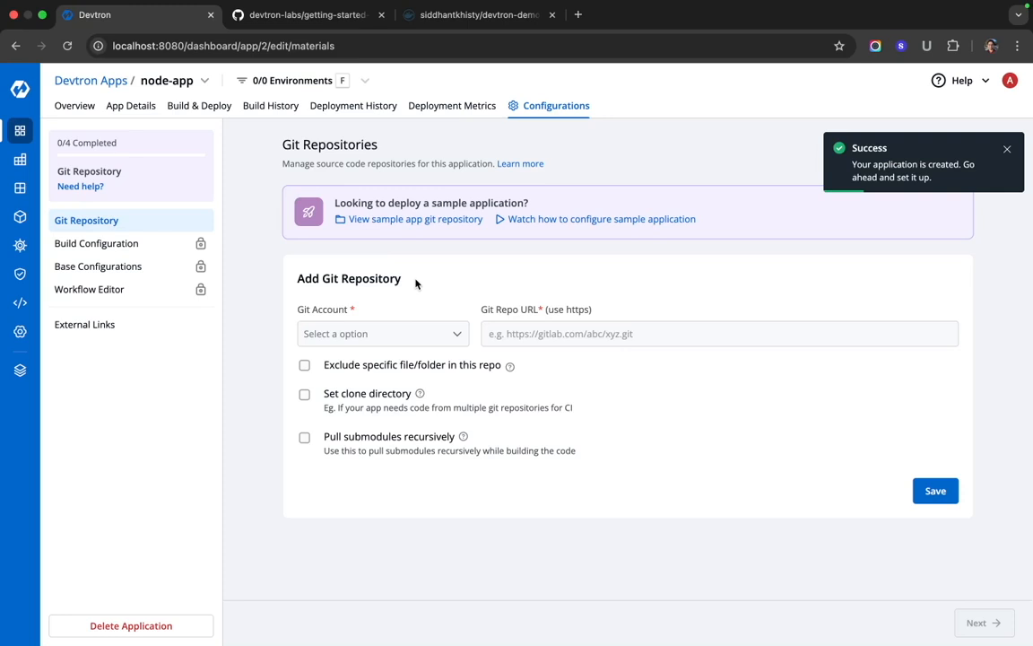
click(421, 332)
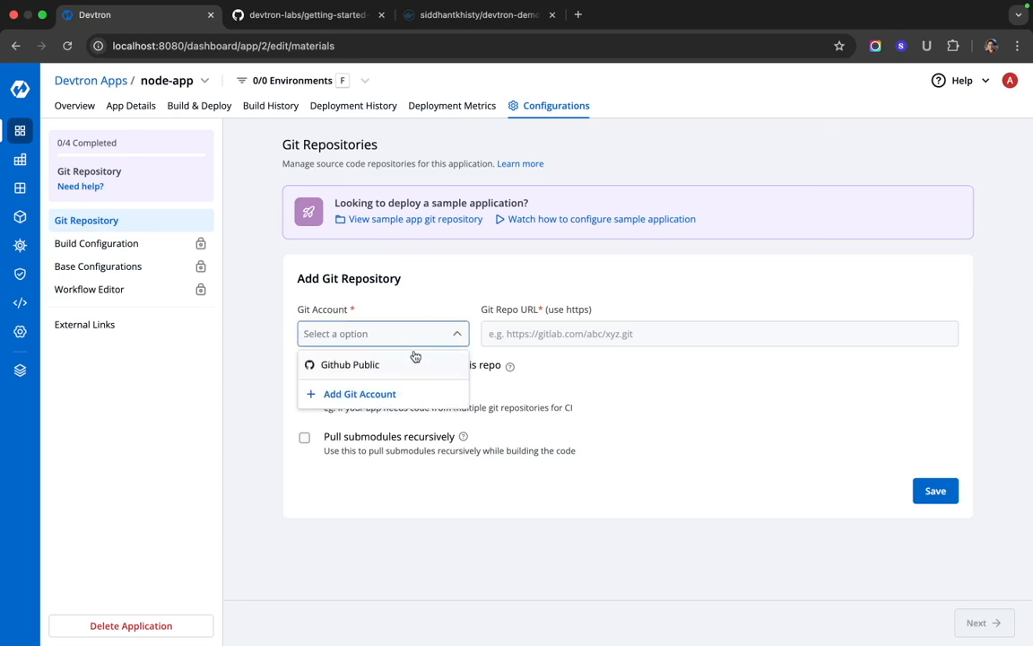
click(414, 362)
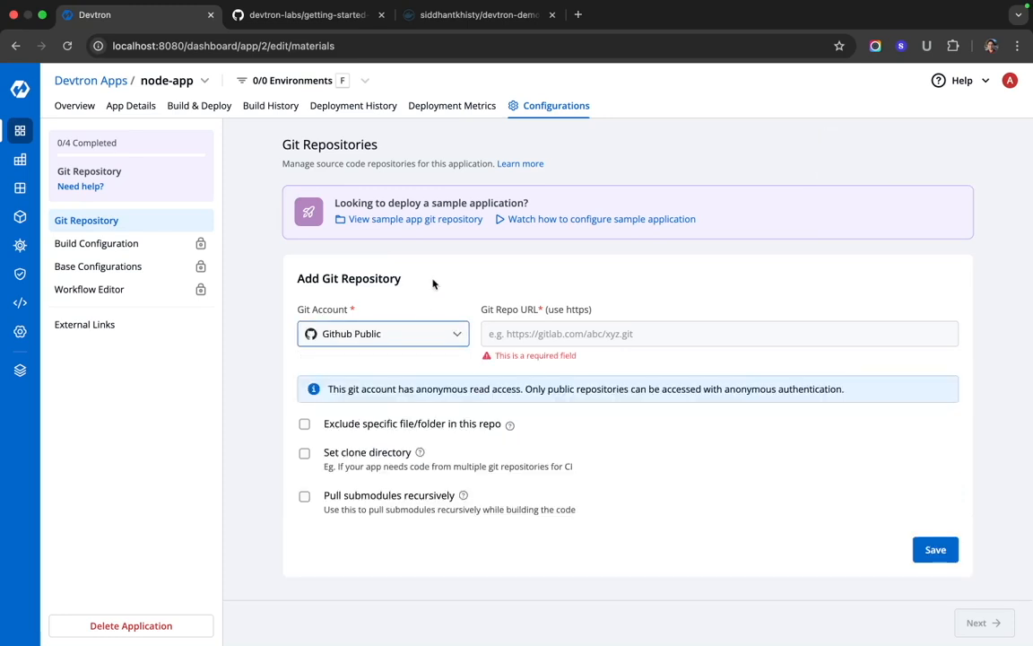
click(310, 14)
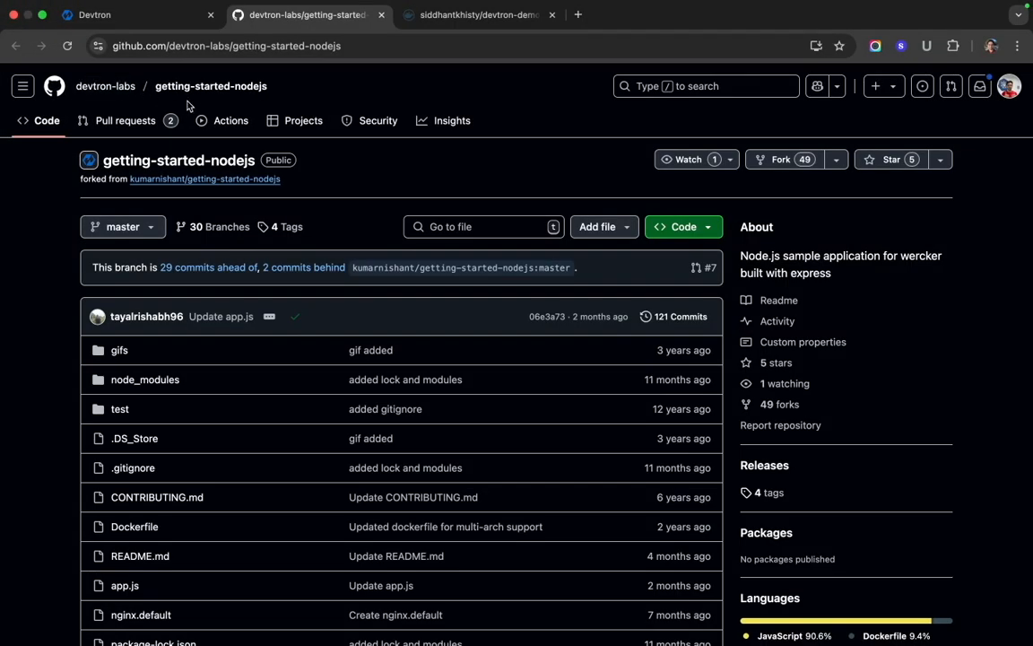
click(229, 45)
key(super+c)
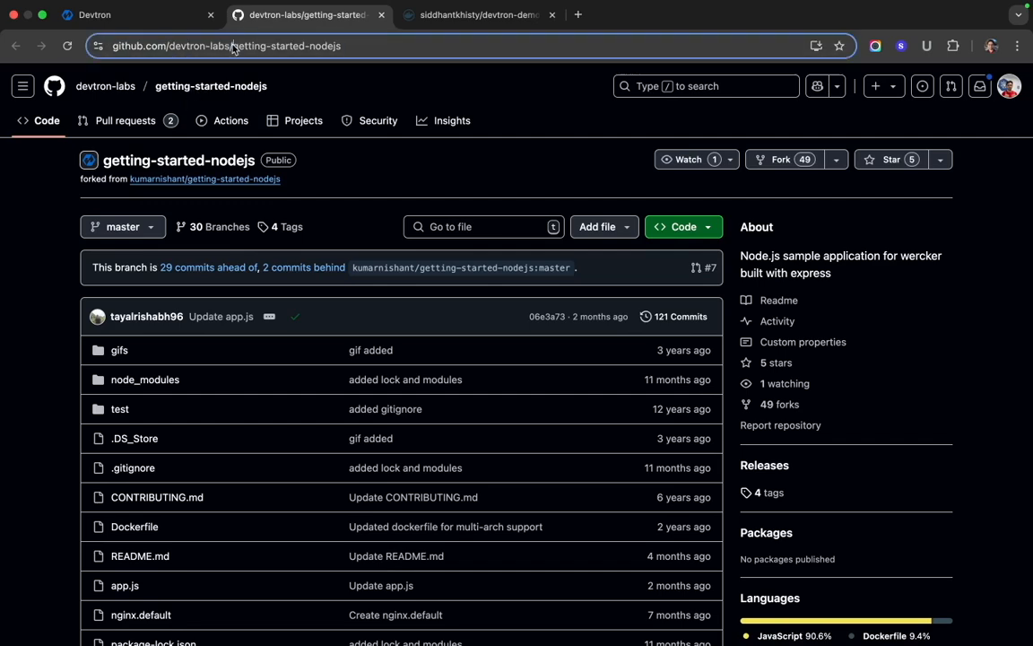
click(144, 17)
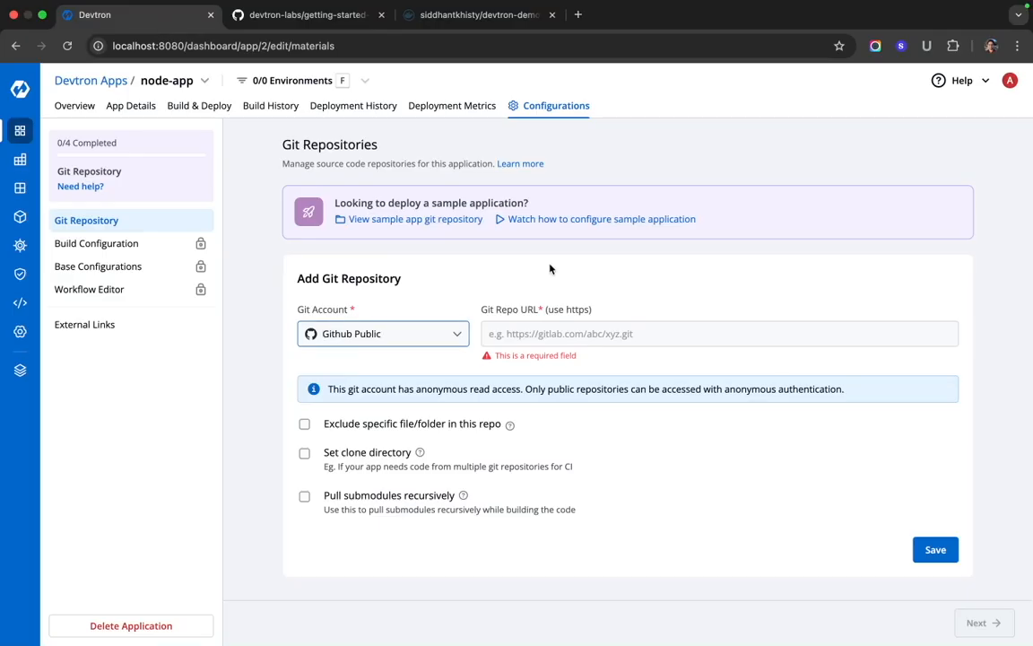
click(575, 328)
key(super+v)
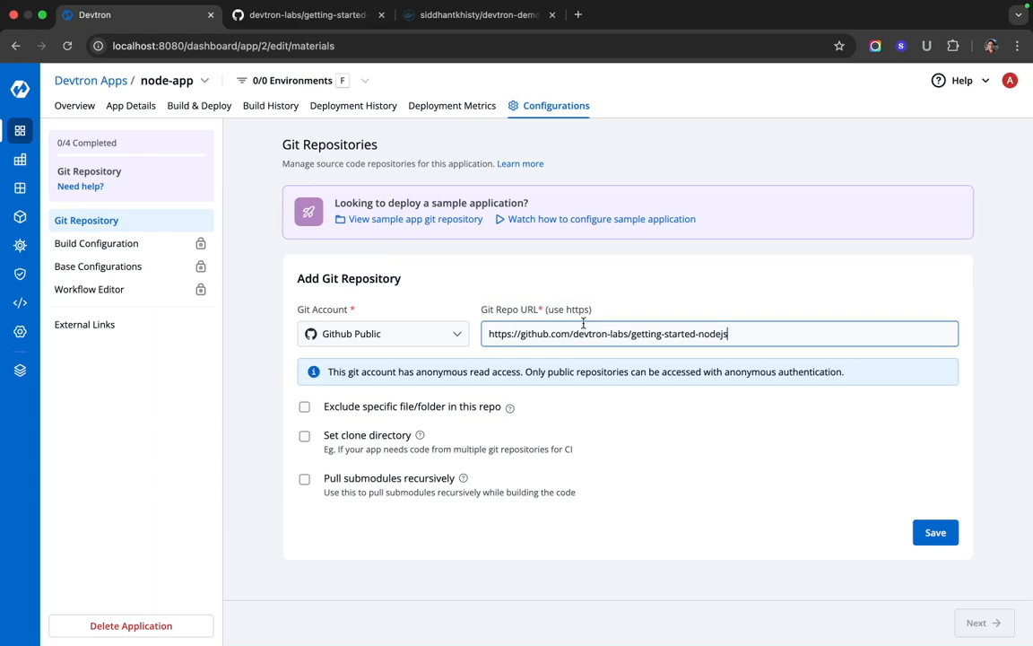
click(933, 533)
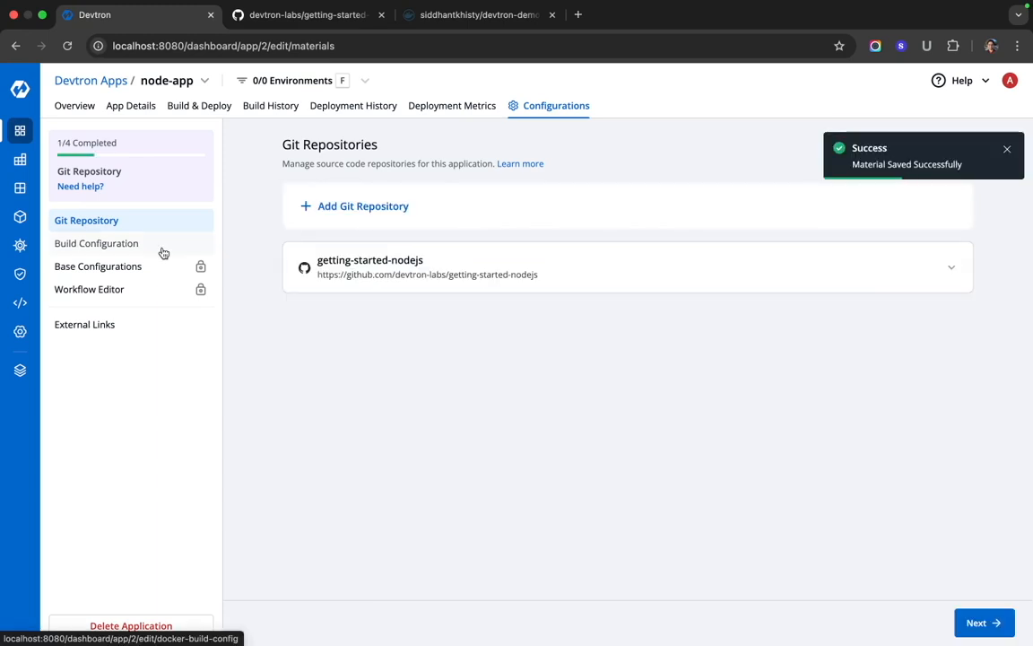
Set the build configuration's container repository to the full devtron-demo repository name copied from its Docker Hub page.
click(164, 253)
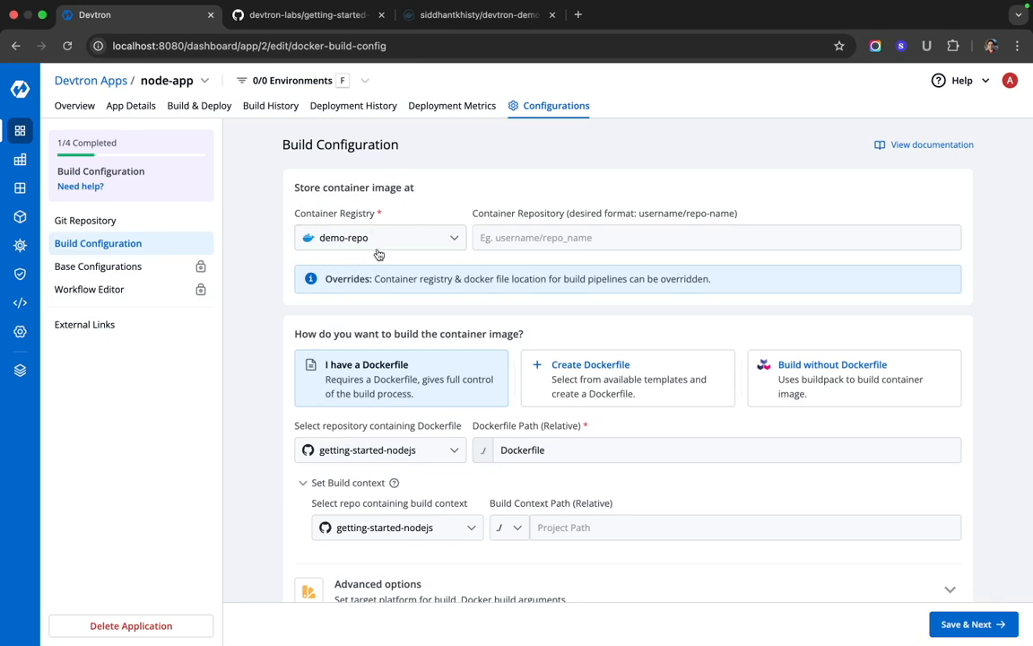
click(463, 22)
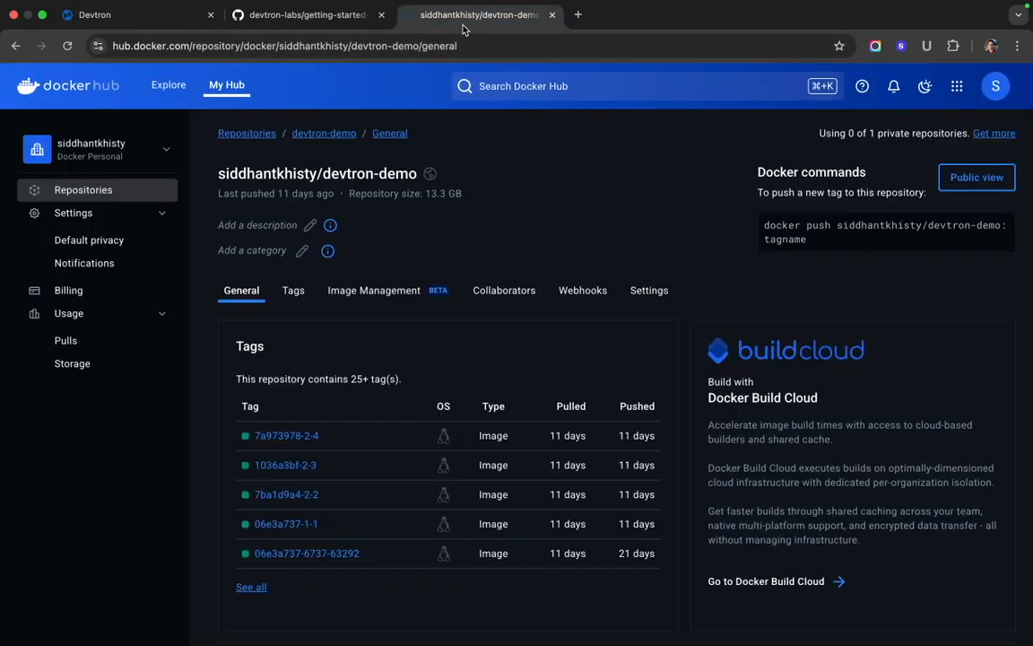
drag(418, 174, 218, 176)
key(super+c)
click(474, 158)
click(149, 18)
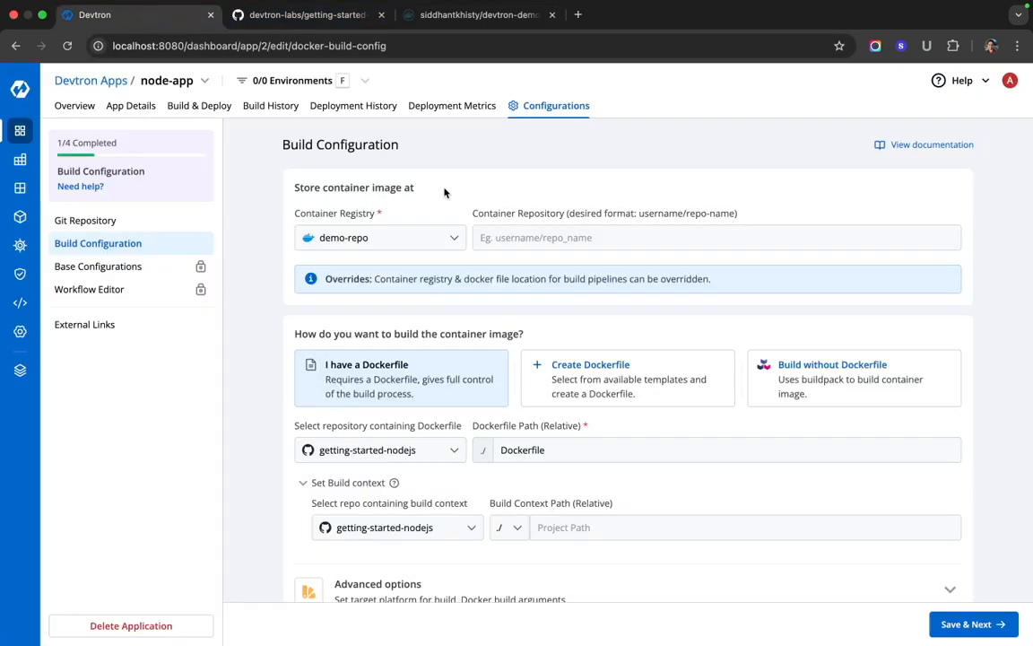
click(477, 236)
key(super+v)
click(509, 207)
Try the Create Dockerfile and Build without Dockerfile methods for the container image and review their settings.
scroll(440, 303, down, 1)
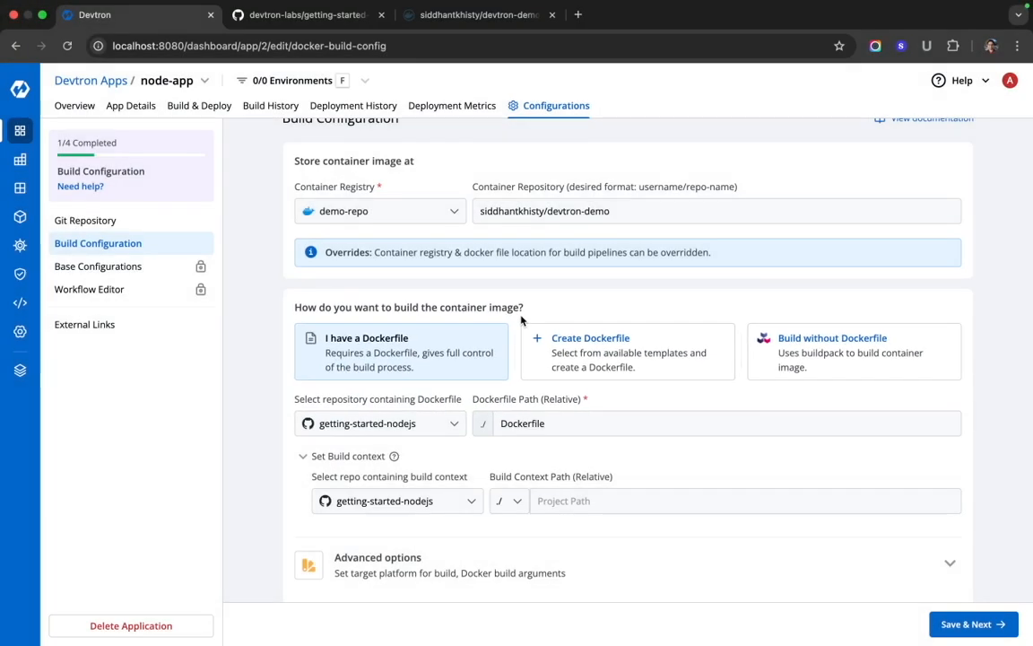
click(553, 338)
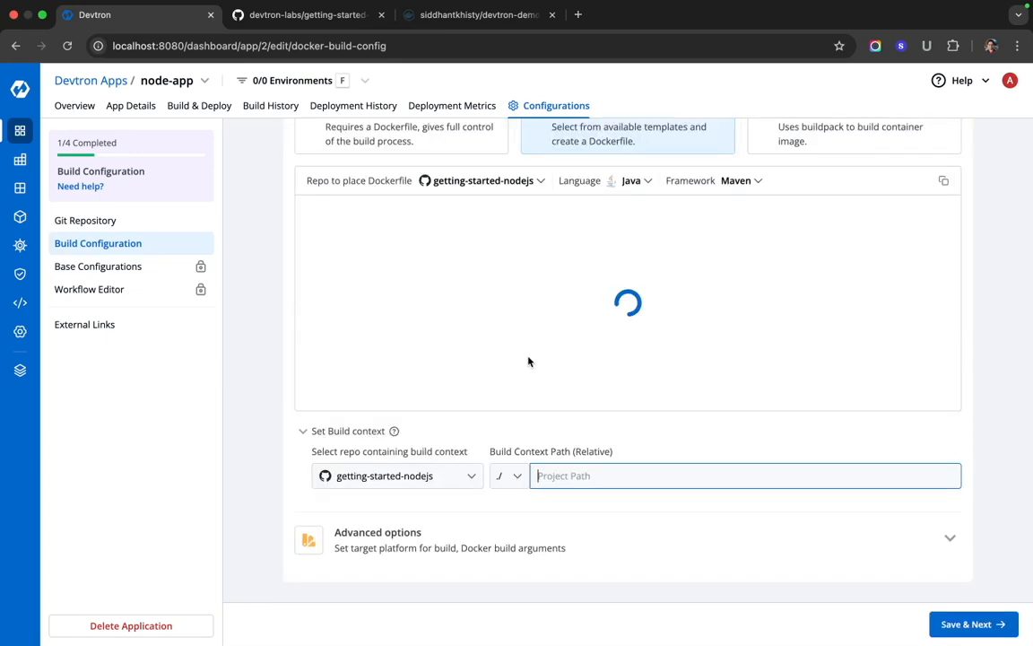
scroll(578, 291, up, 1)
scroll(478, 280, down, 1)
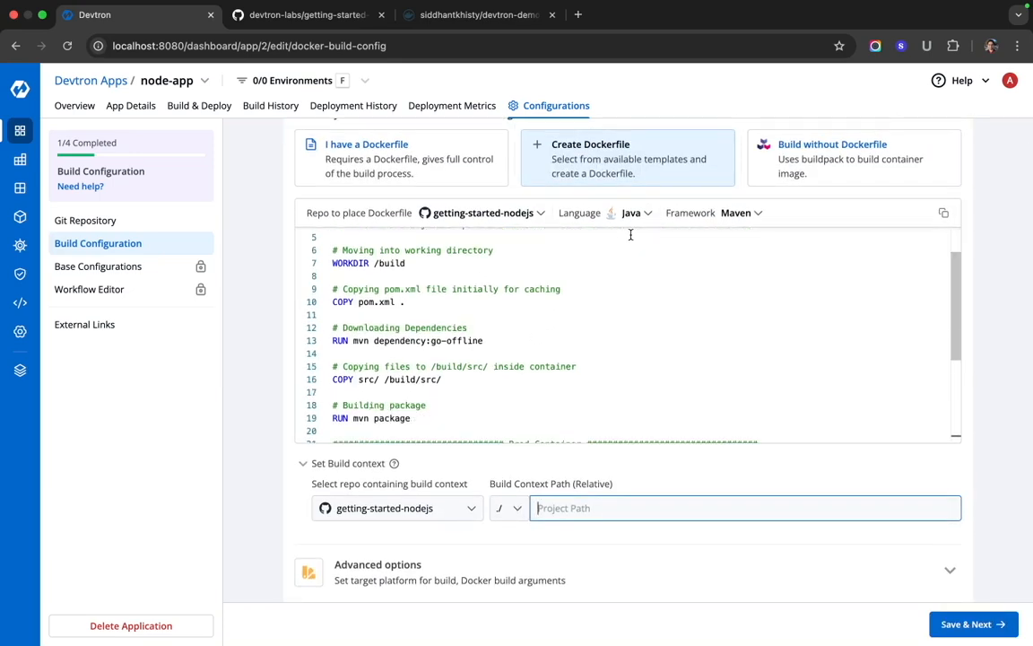
click(631, 213)
scroll(699, 199, up, 1)
scroll(698, 199, up, 1)
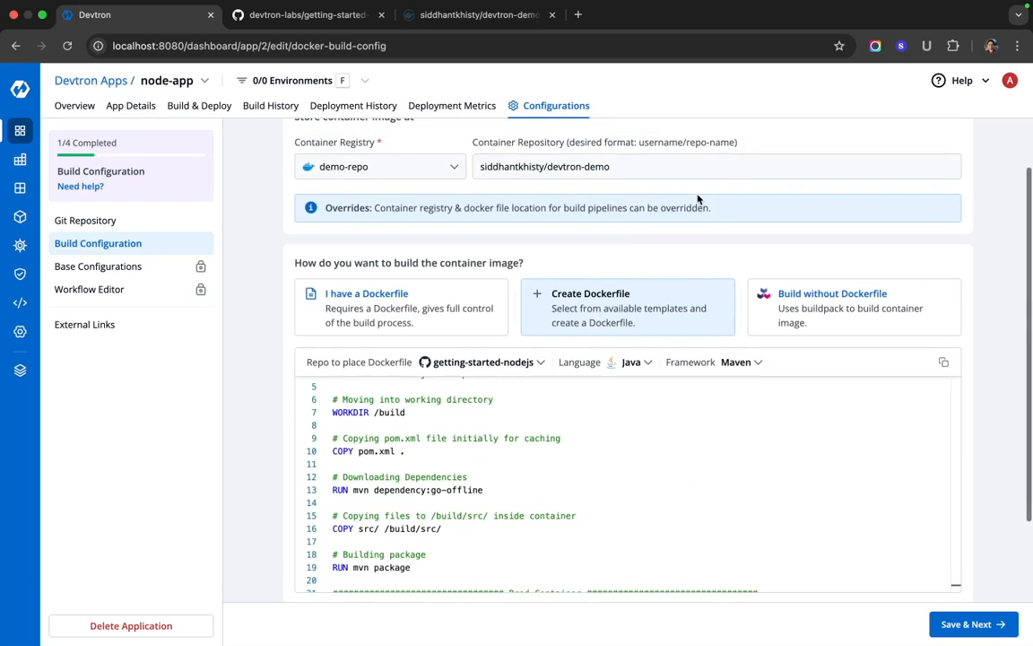
click(789, 294)
scroll(577, 368, down, 1)
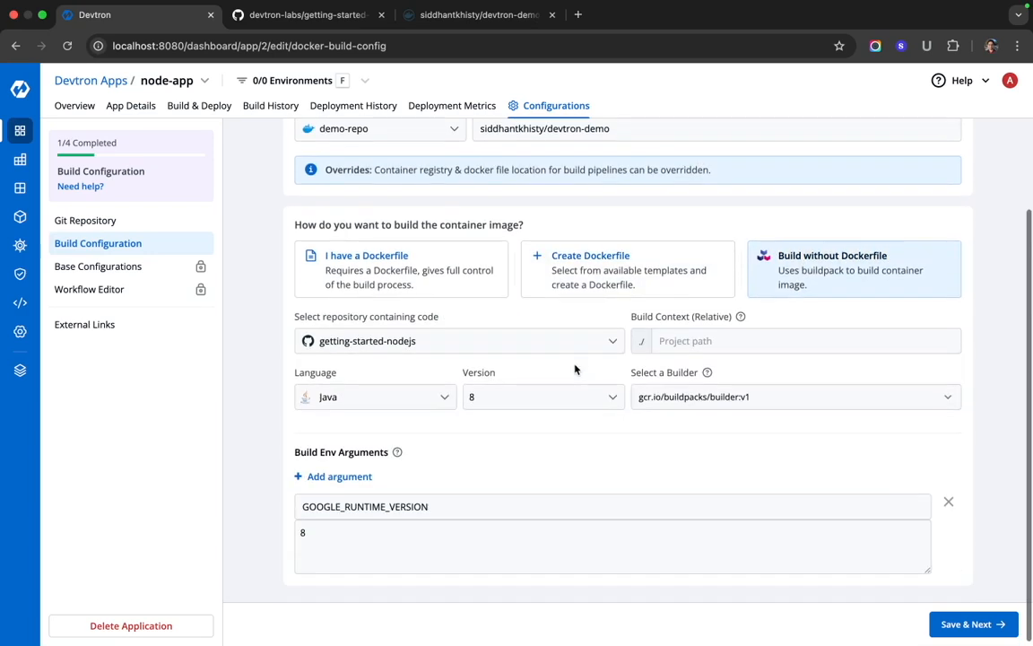
scroll(576, 367, up, 1)
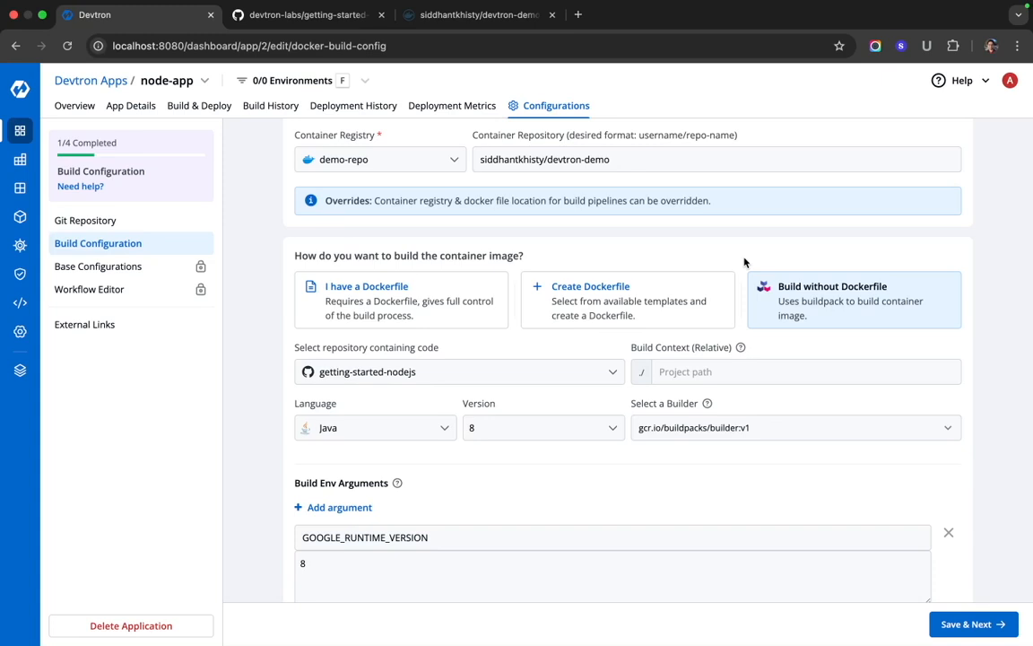
Choose to build the container image with the existing Dockerfile and save the build configuration.
click(414, 283)
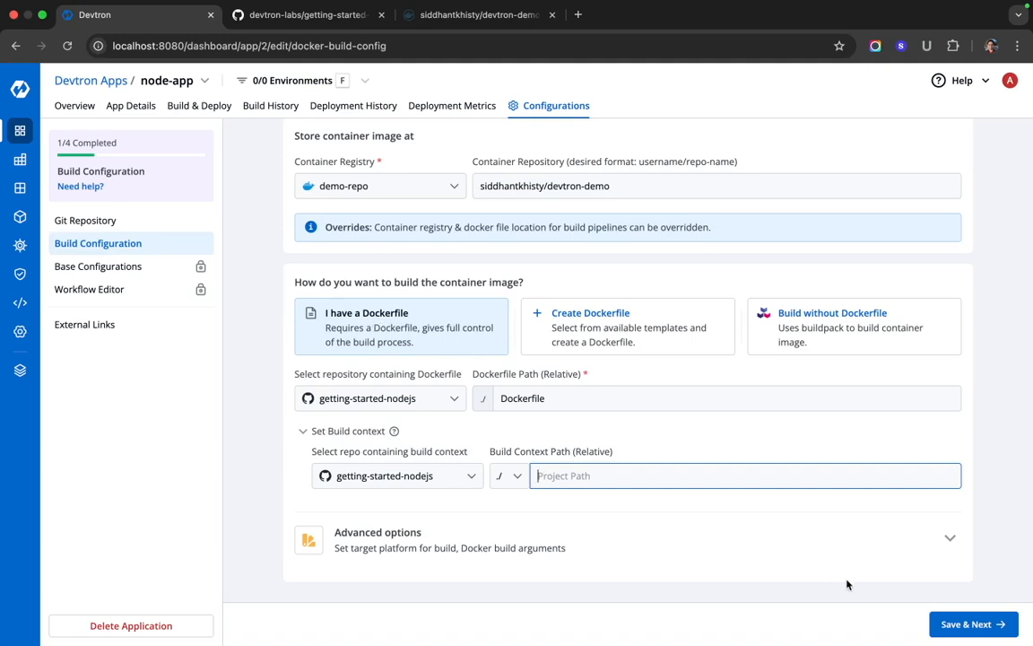
click(964, 625)
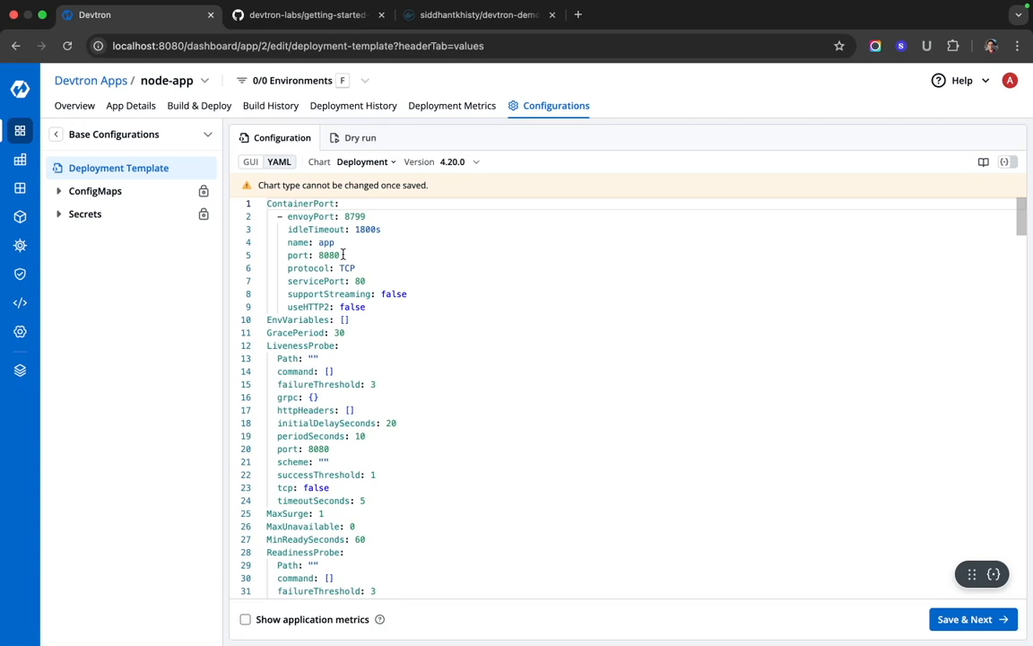
Examine the container port, probe and MinReadySeconds settings in the deployment template's YAML.
drag(342, 254, 279, 256)
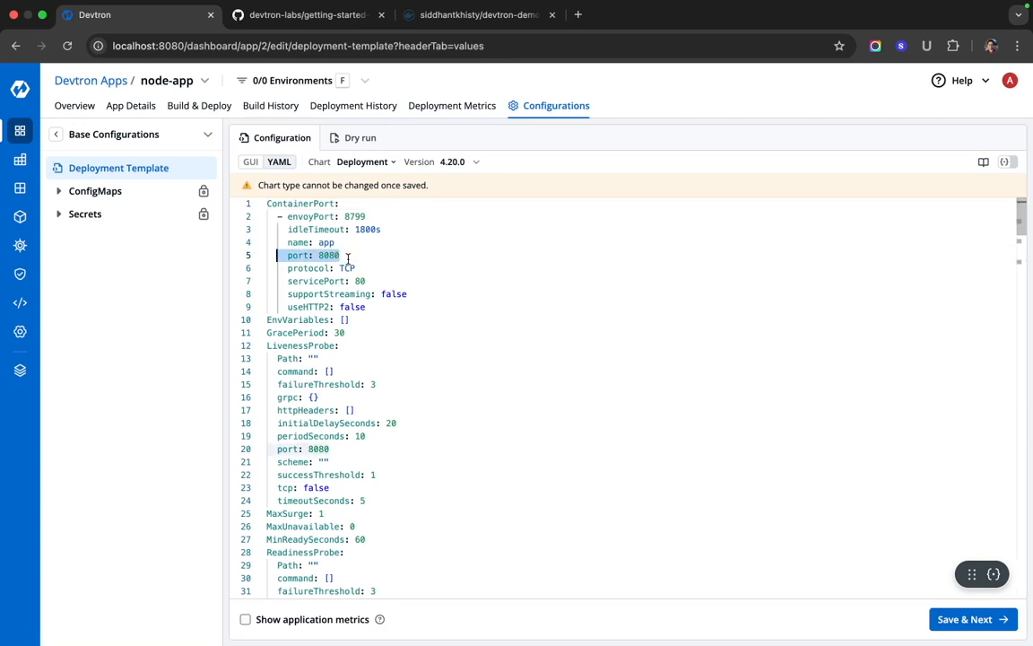
scroll(348, 331, down, 5)
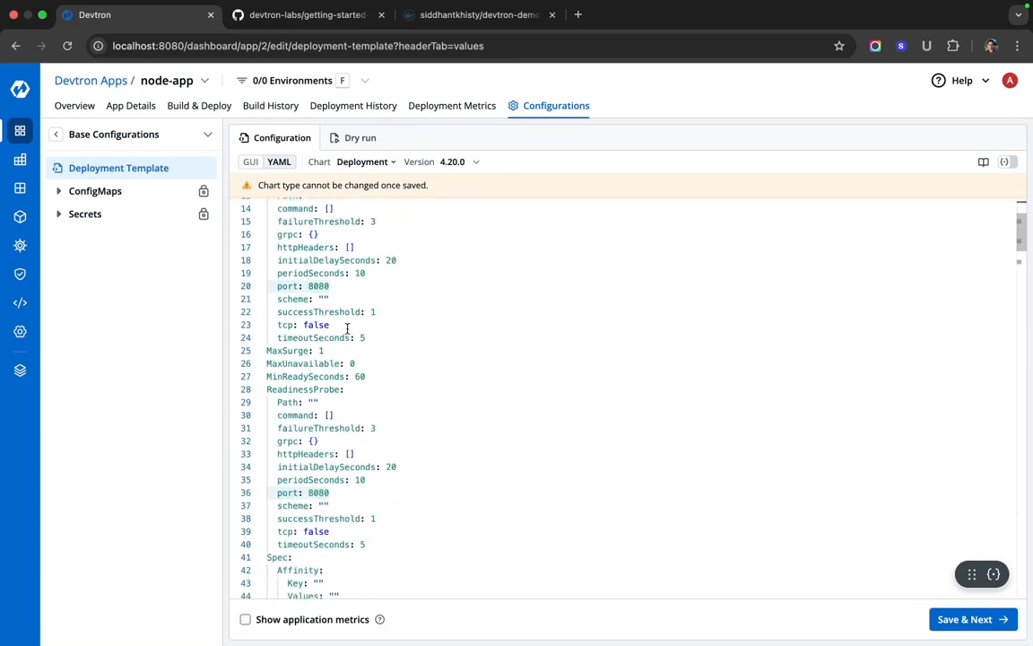
double_click(379, 373)
scroll(379, 370, down, 2)
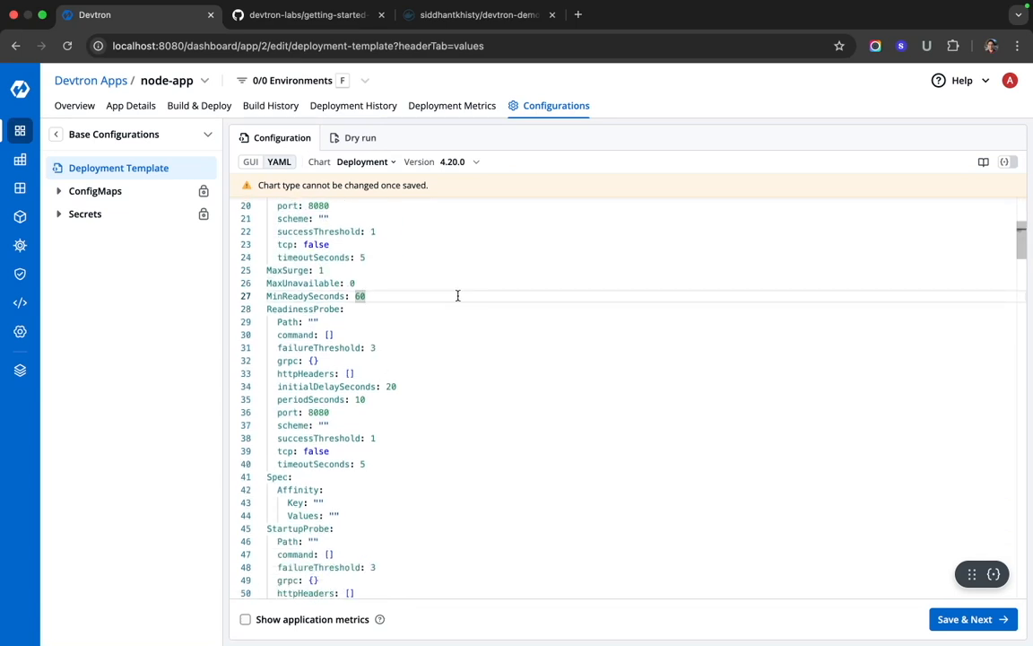
scroll(457, 295, down, 2)
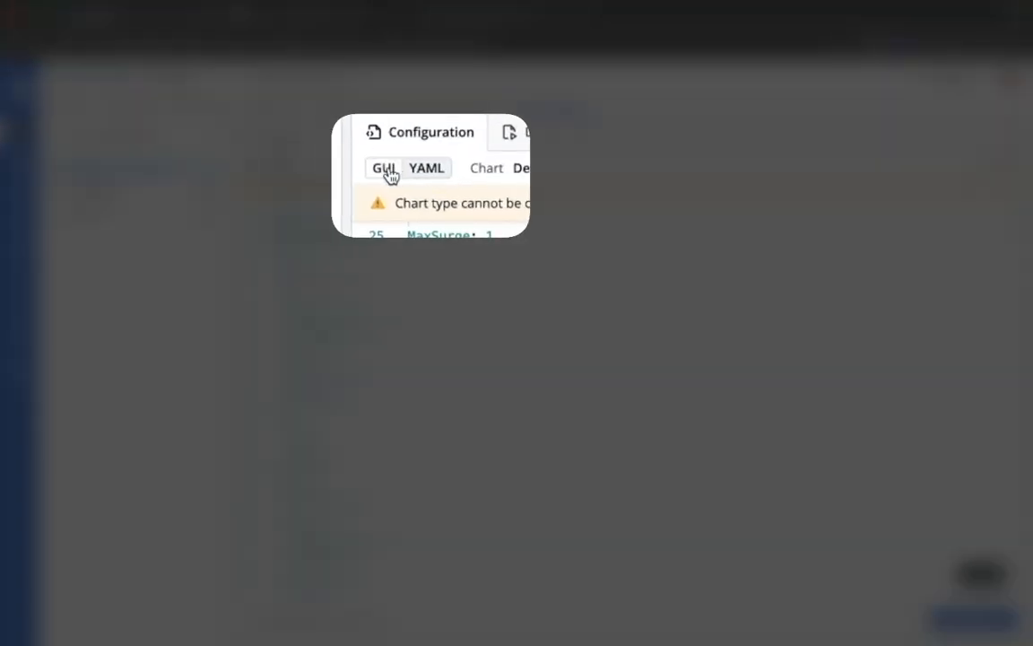
Show the deployment template in GUI mode, review its port and resource settings, and save it.
click(251, 162)
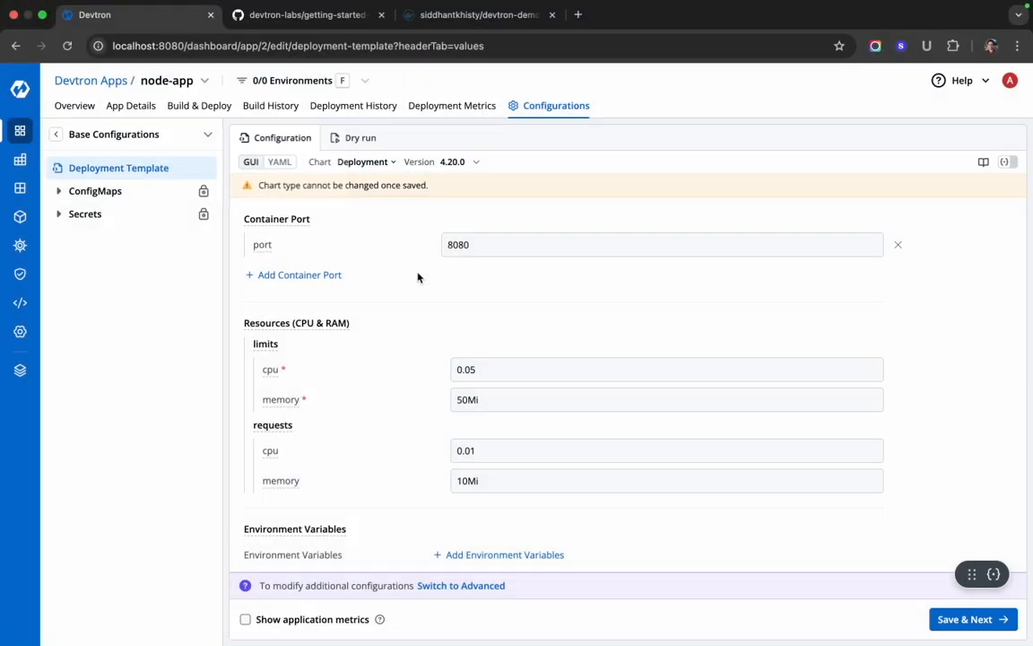
scroll(420, 279, down, 1)
scroll(401, 452, up, 1)
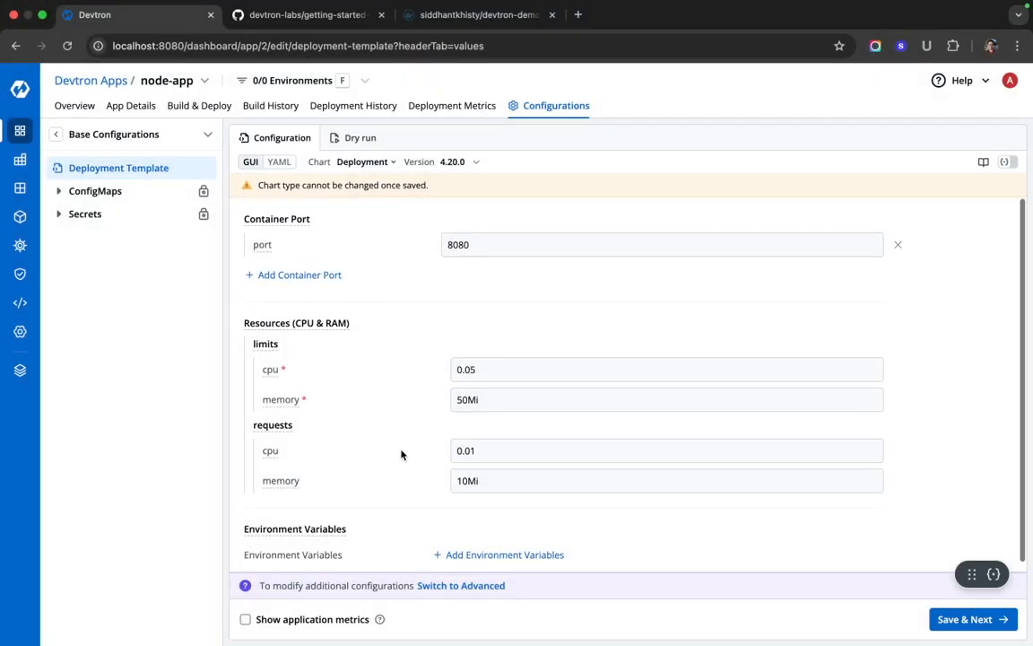
scroll(409, 341, down, 1)
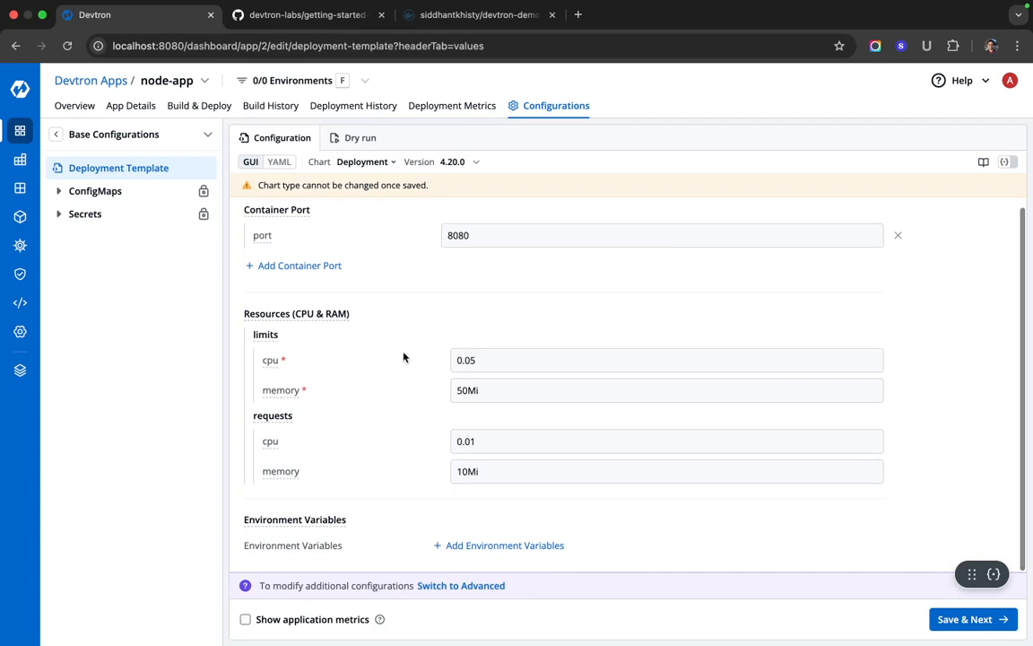
click(977, 619)
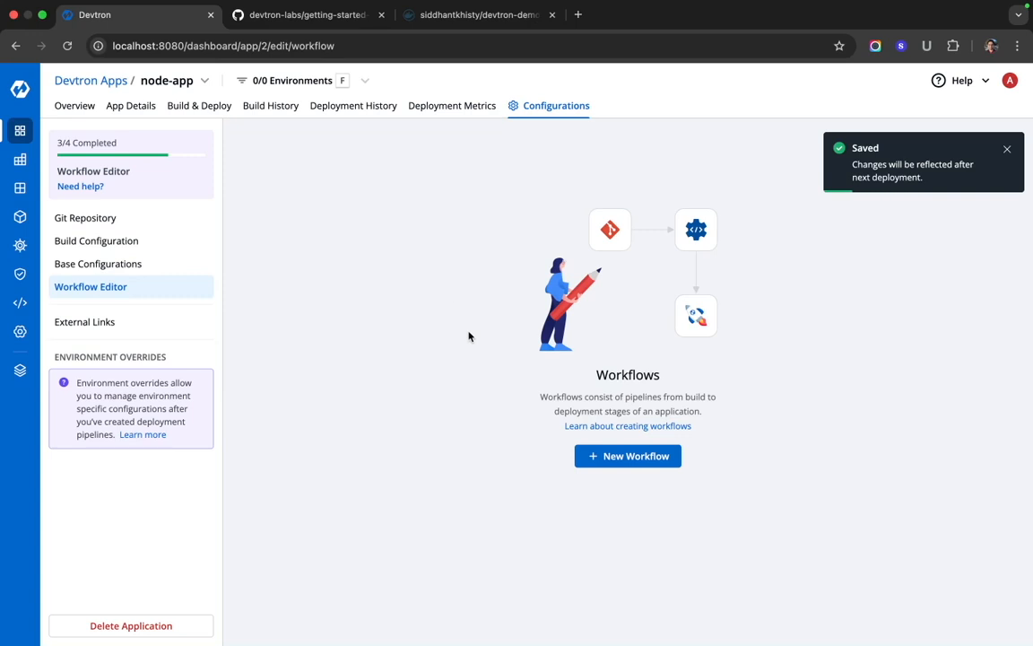
Create a build-and-deploy-from-source workflow whose build pipeline uses the fixed branch master of getting-started-nodejs.
click(609, 457)
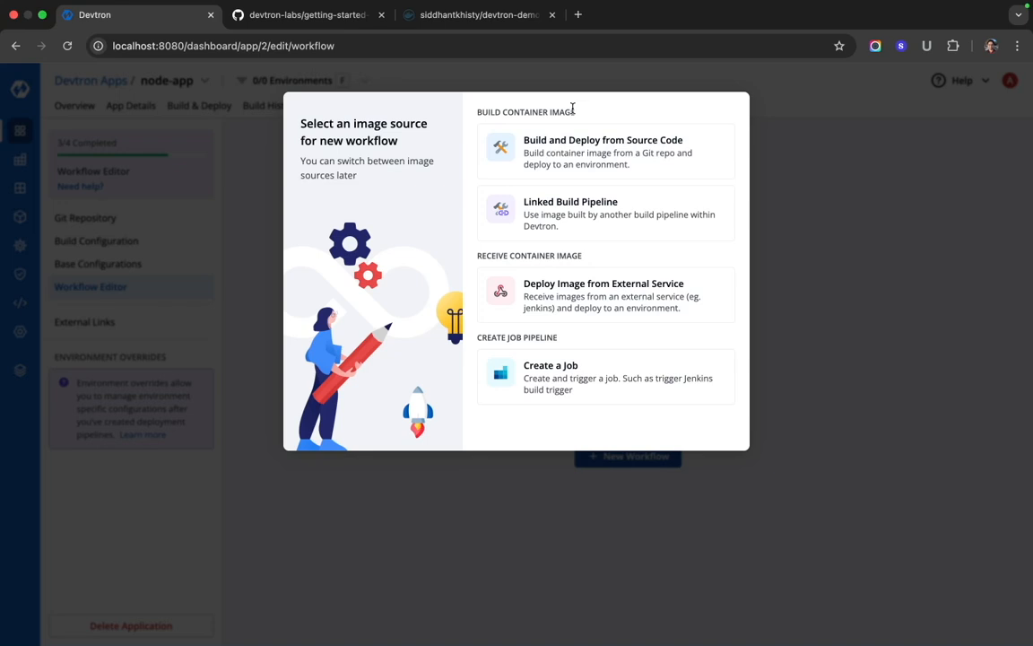
click(581, 161)
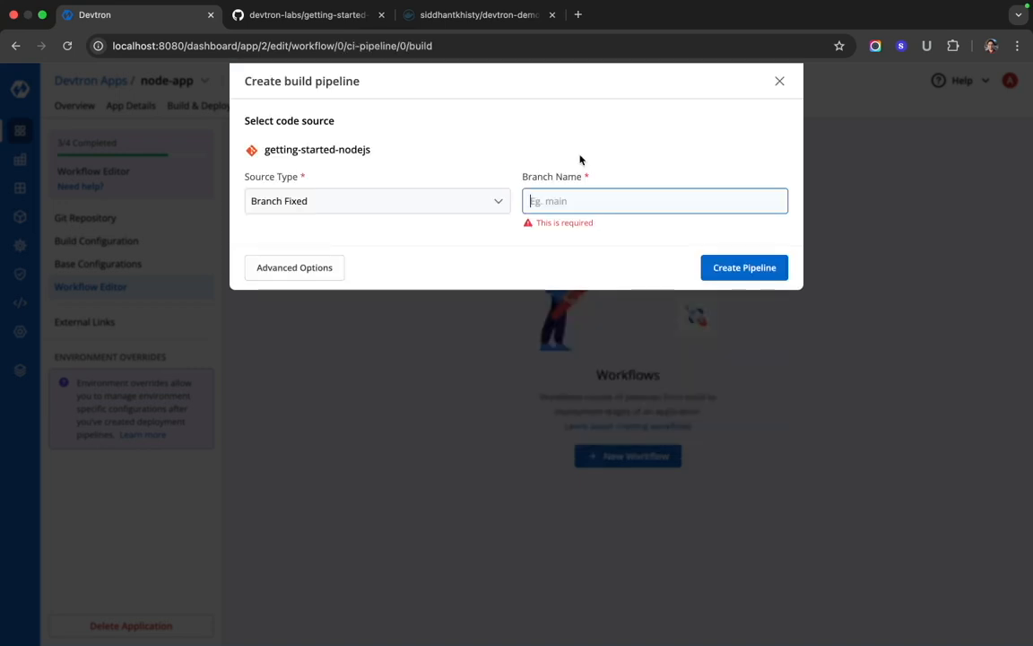
drag(523, 177, 580, 178)
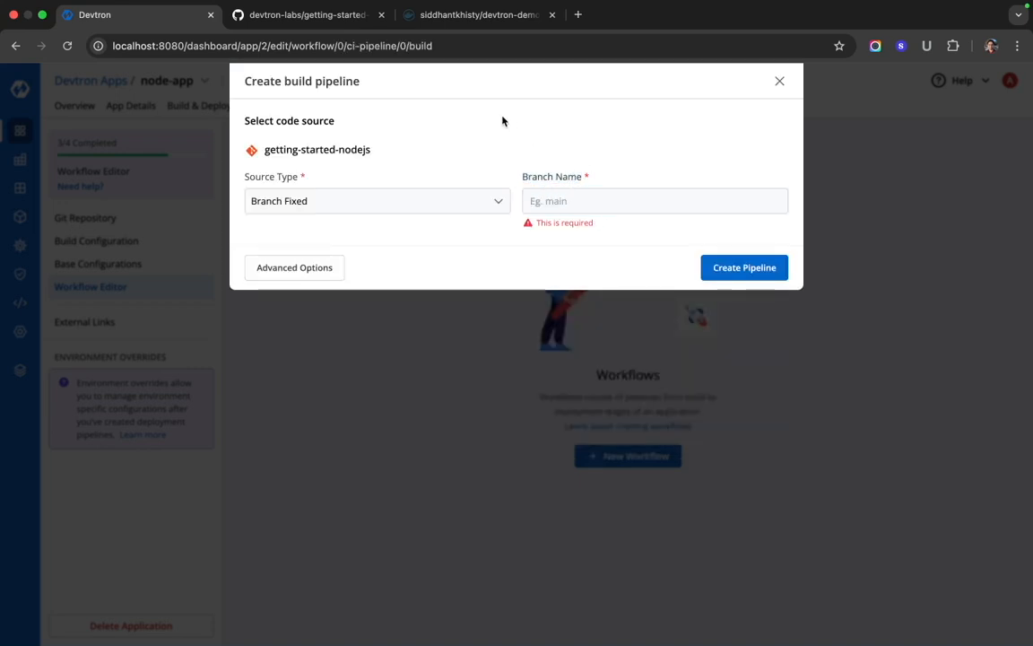
click(303, 22)
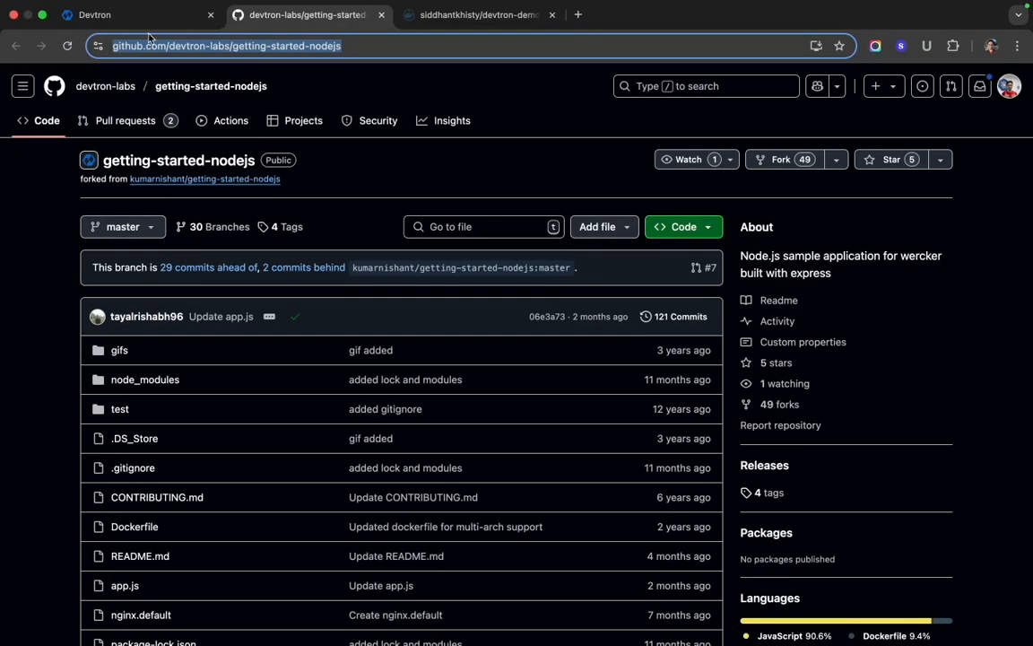
click(144, 16)
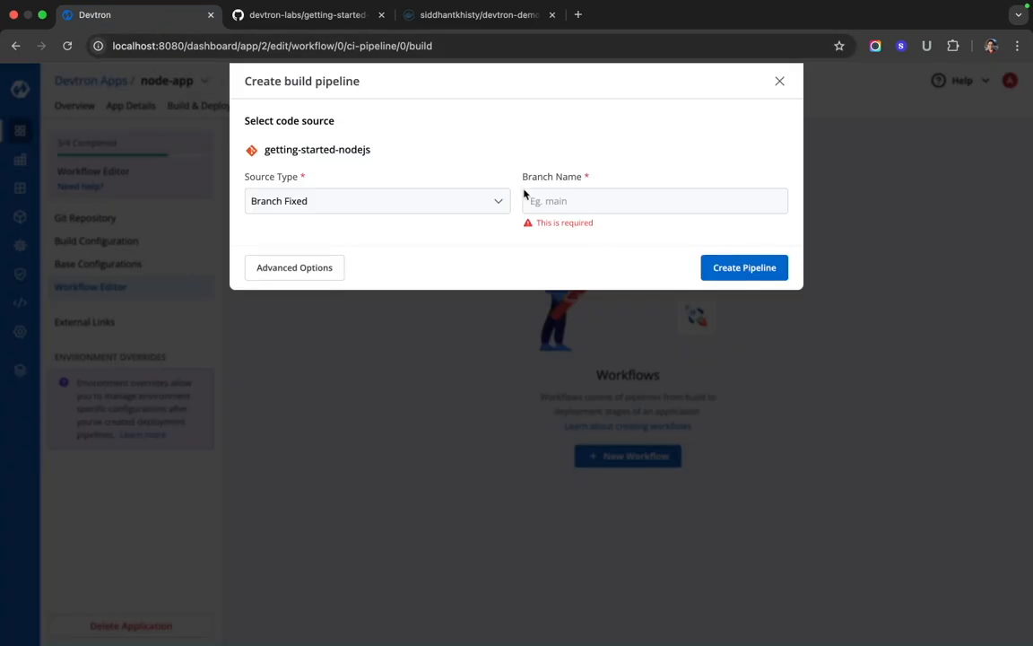
click(606, 198)
text(master)
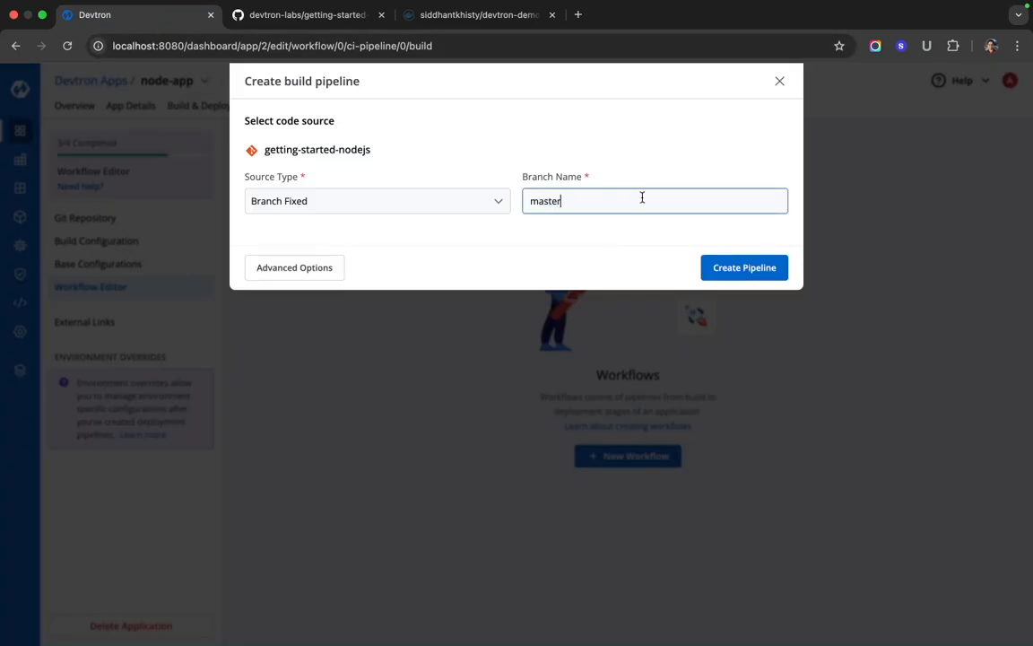
click(725, 267)
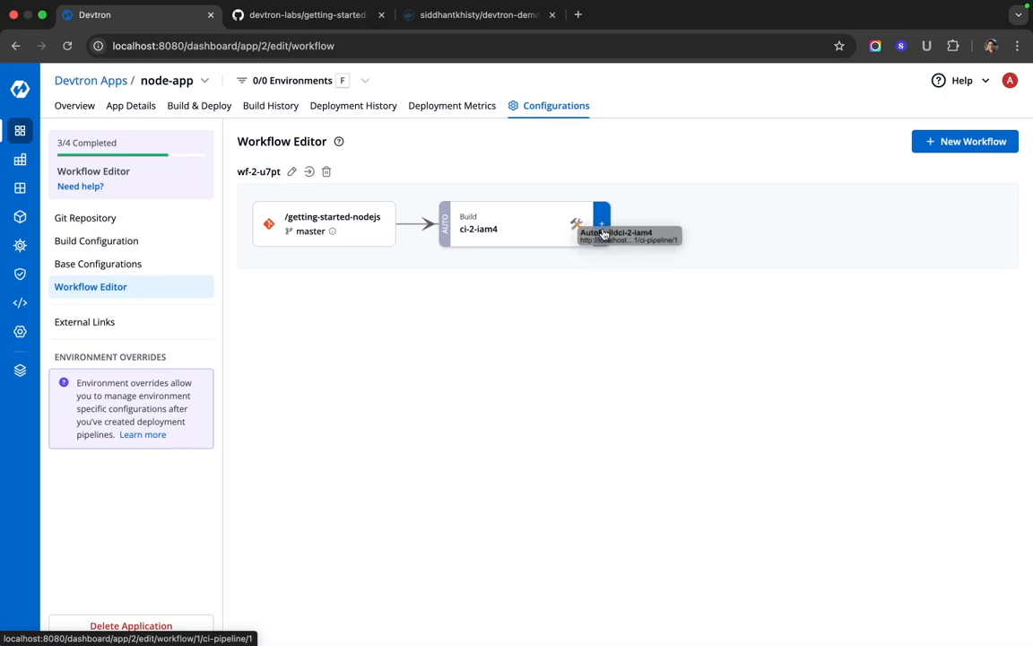
Add a Helm deployment pipeline after the build, targeting the devtron-demo environment with automatic execution and the ROLLING strategy.
click(602, 229)
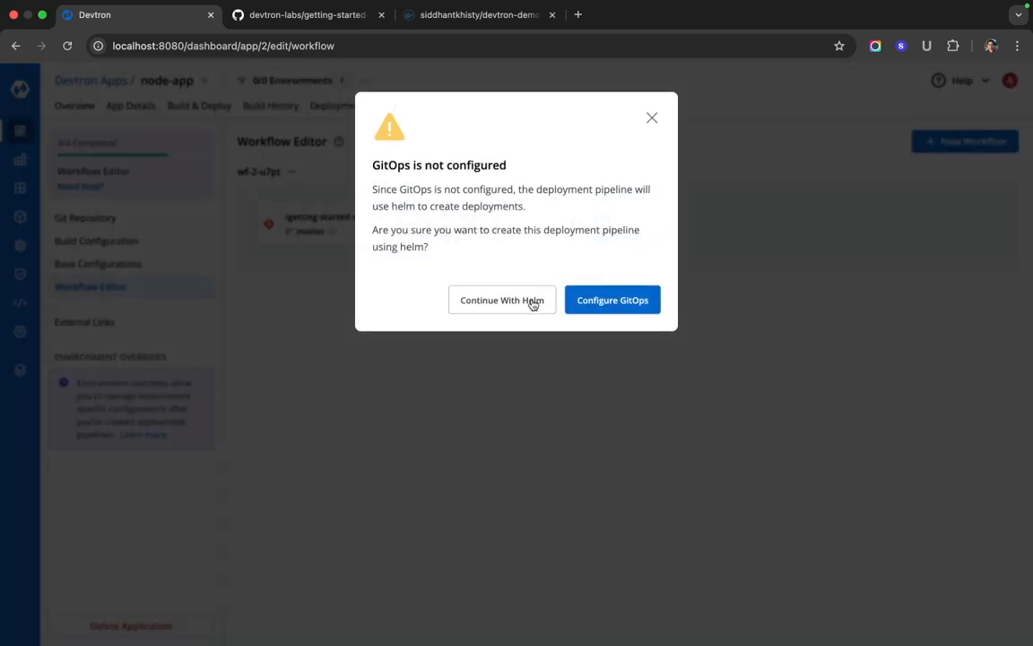
click(532, 301)
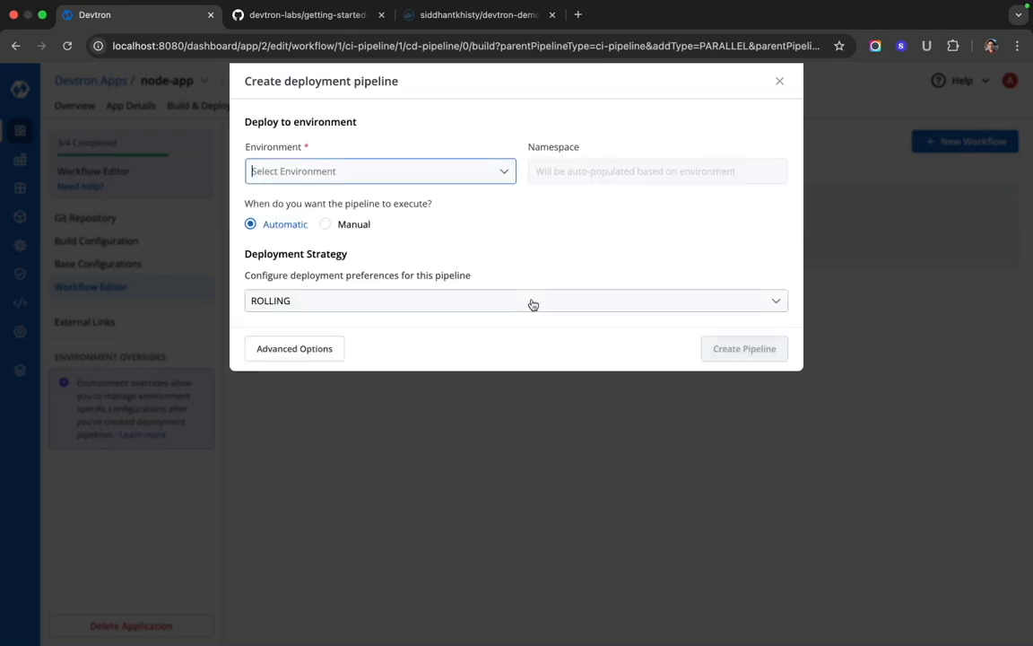
click(406, 170)
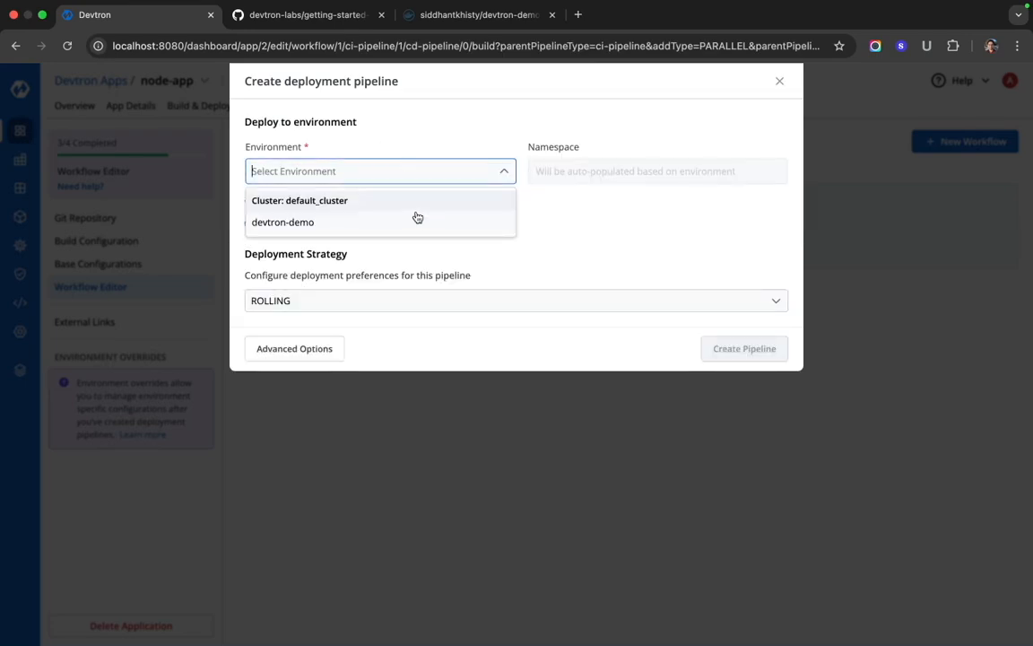
click(356, 224)
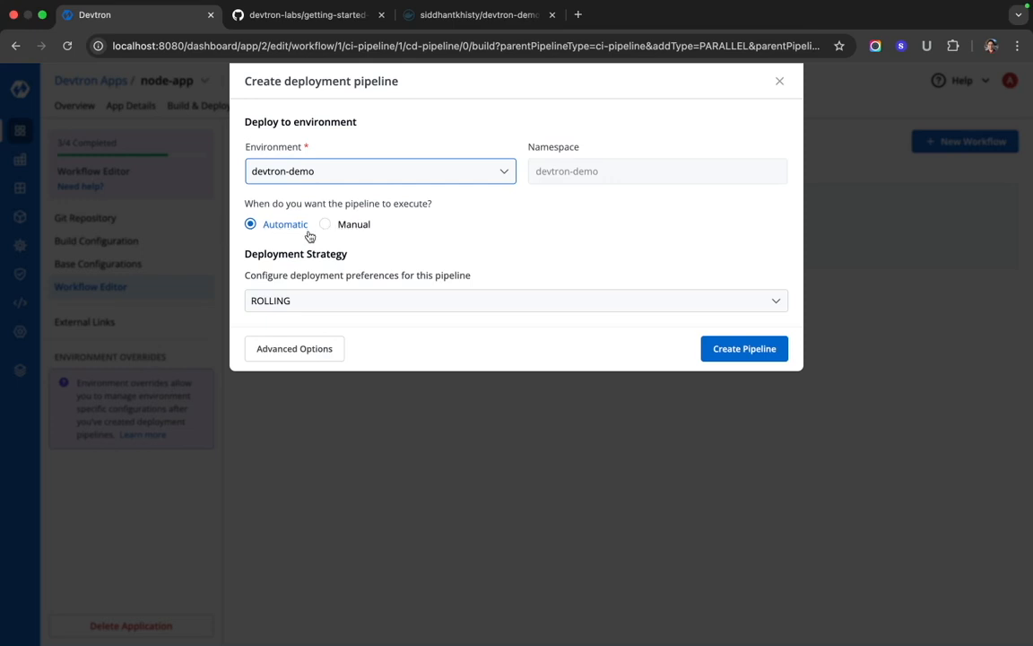
click(723, 353)
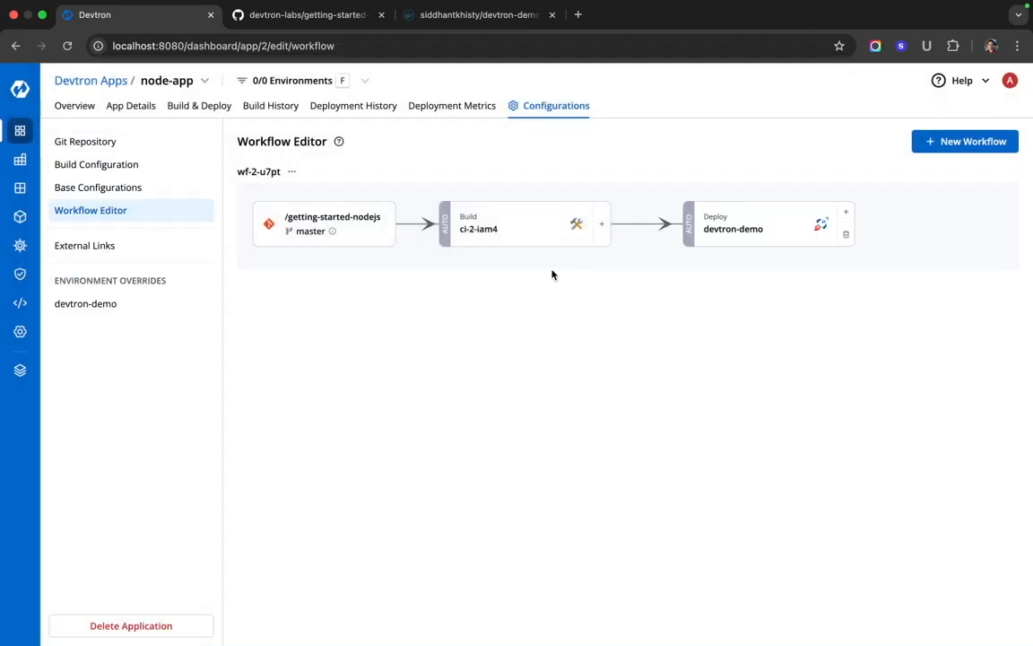
Start a build of the workflow from commit 06e3a73 on master and show the build's details and logs.
click(199, 108)
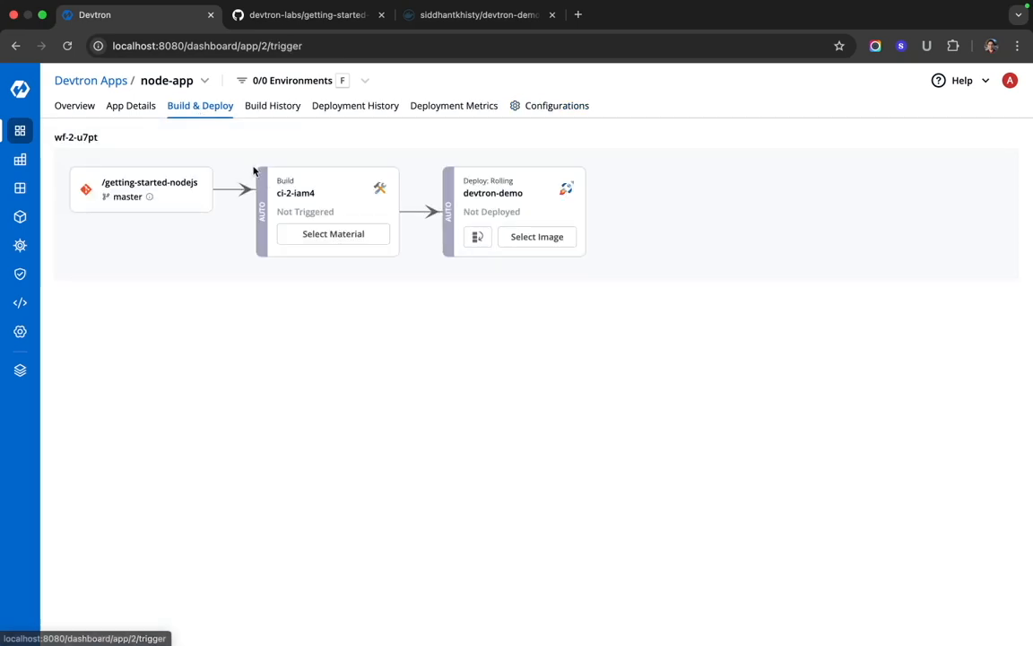
click(319, 233)
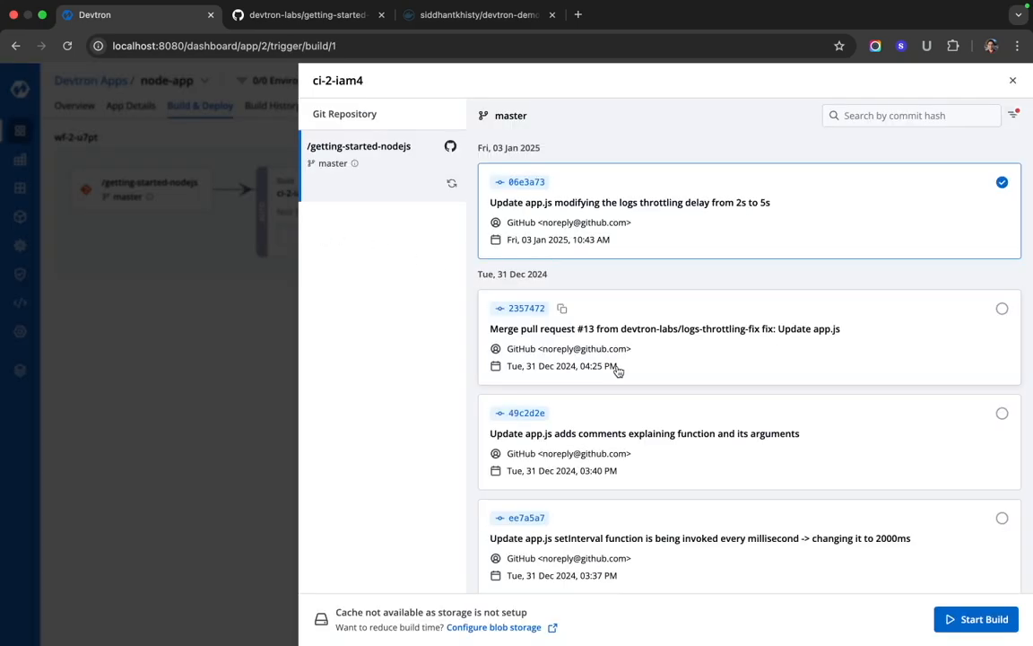
click(973, 620)
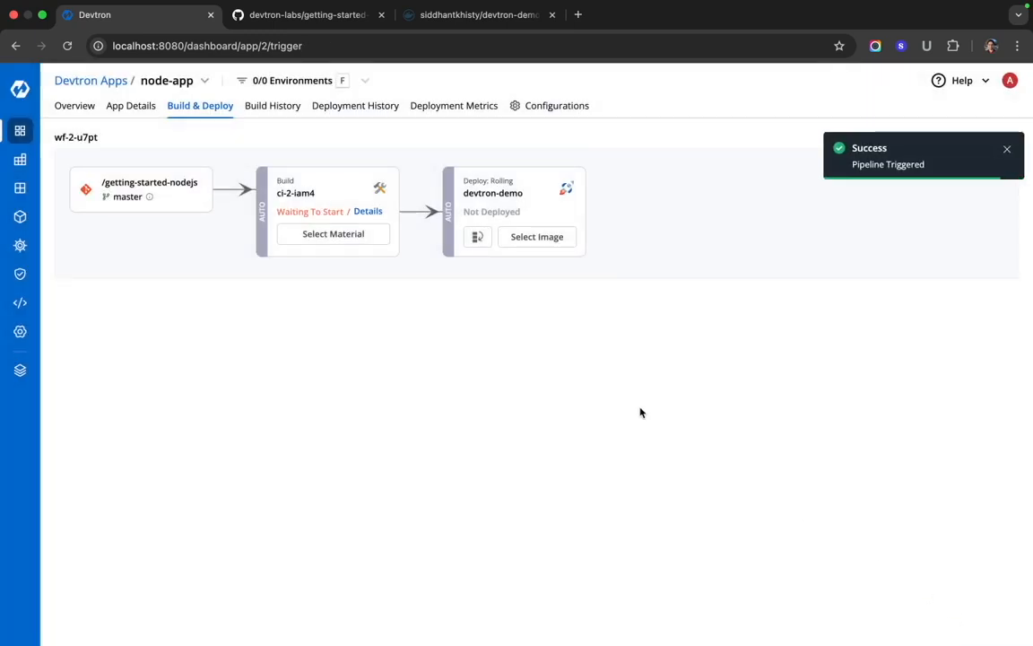
click(369, 212)
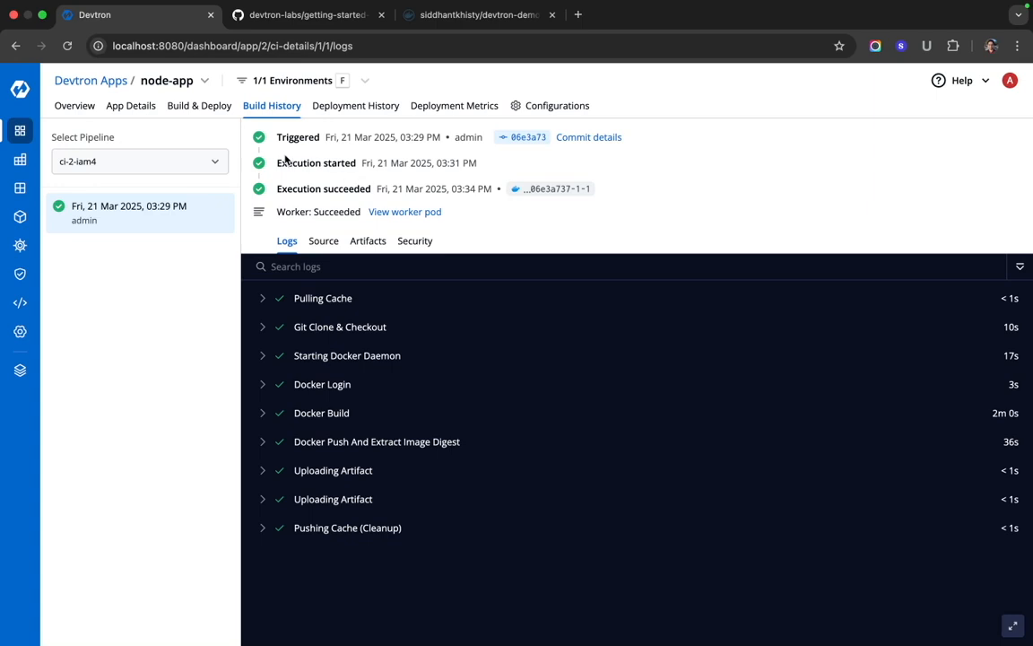
Deploy the built image 06e3a737-1-1 to the devtron-demo environment with the last saved configuration.
click(205, 109)
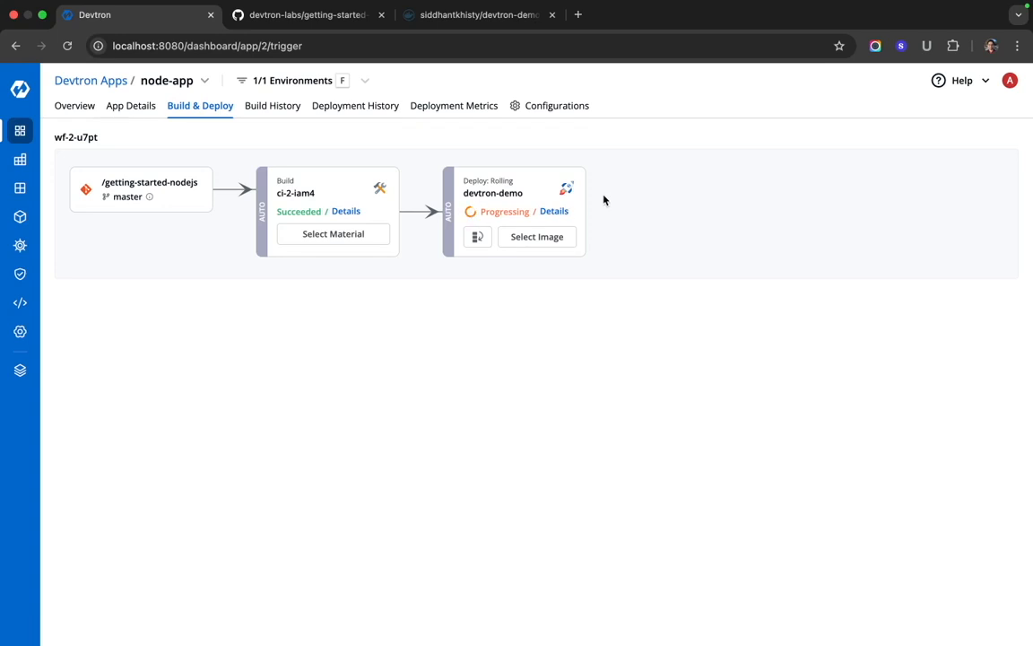
click(549, 239)
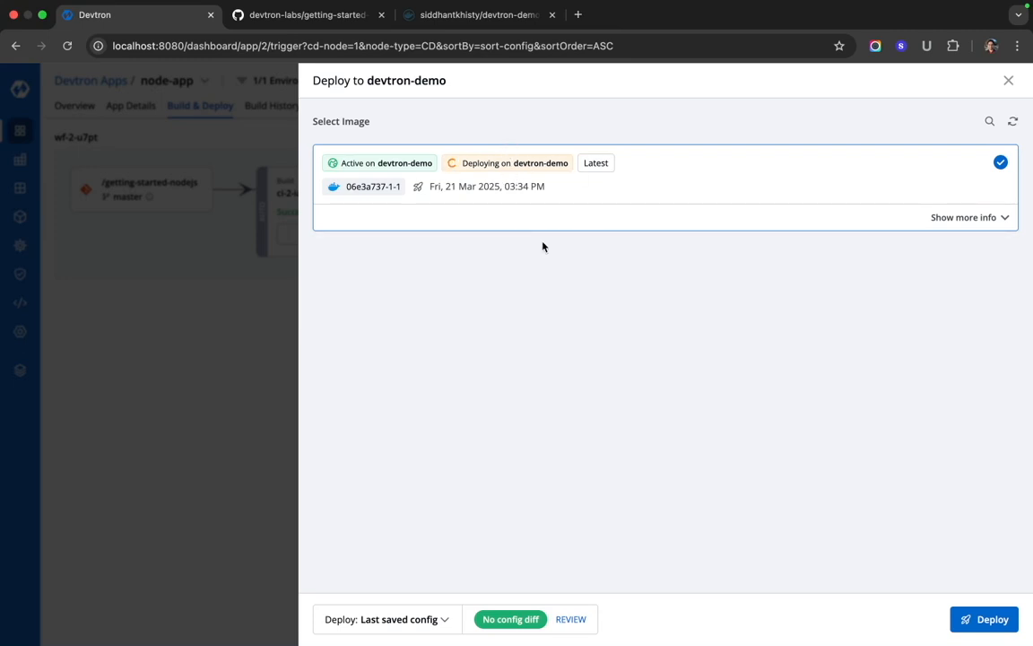
click(979, 619)
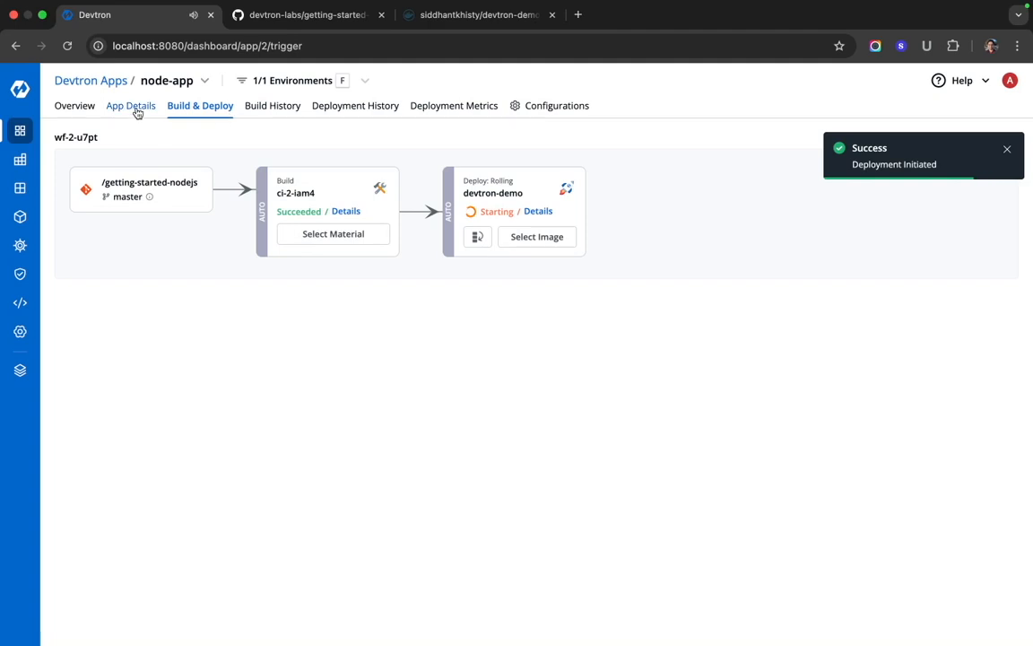
Show the manifest of node-app's Kubernetes service in the application details and find its ports section.
click(138, 109)
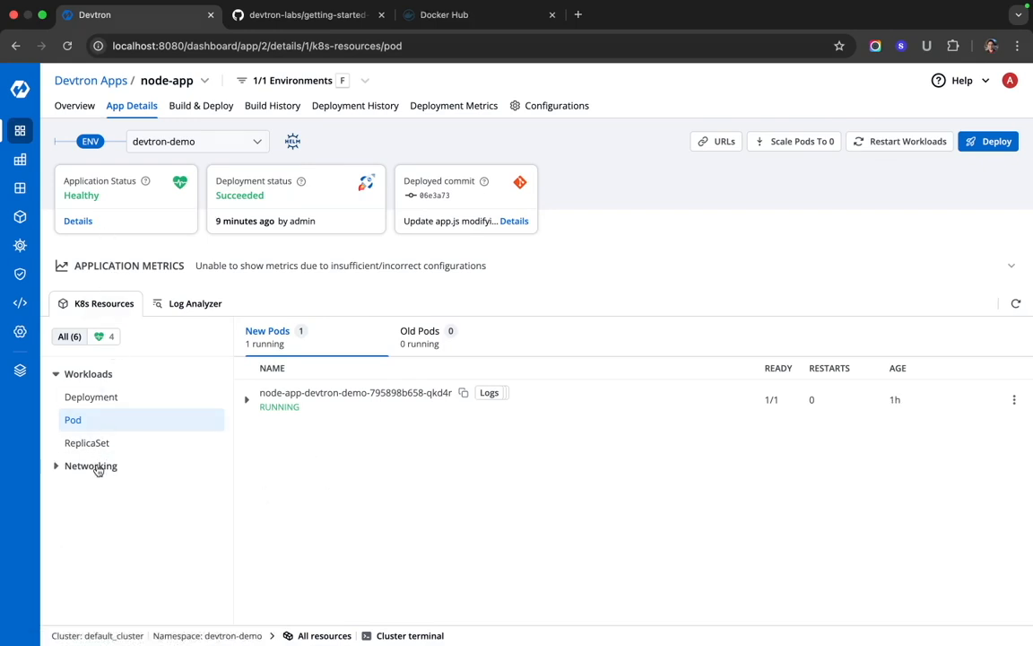
click(96, 466)
click(83, 533)
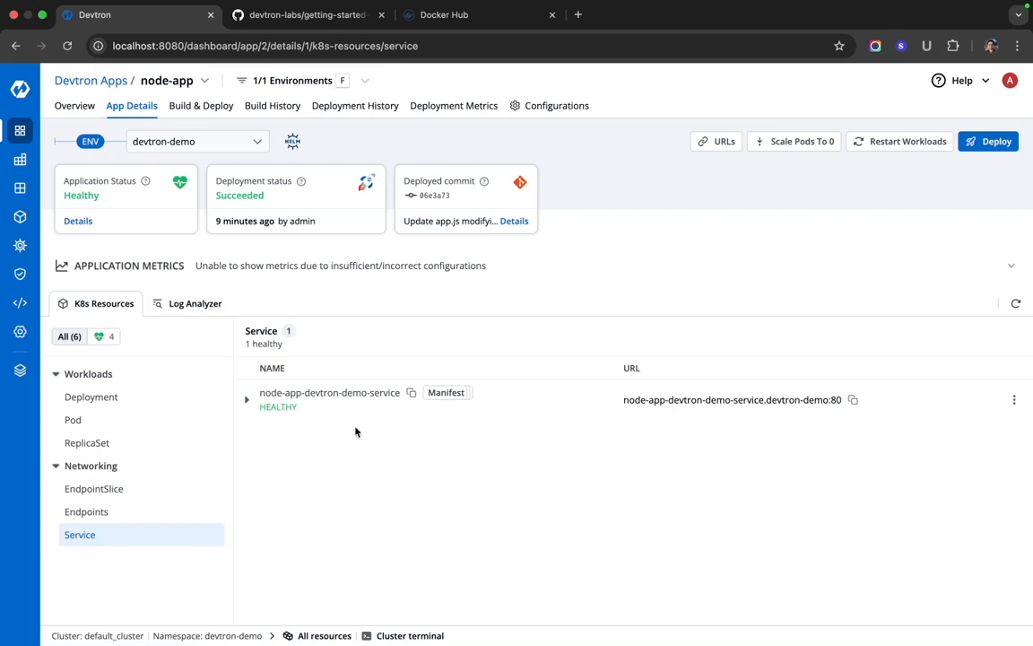
click(438, 396)
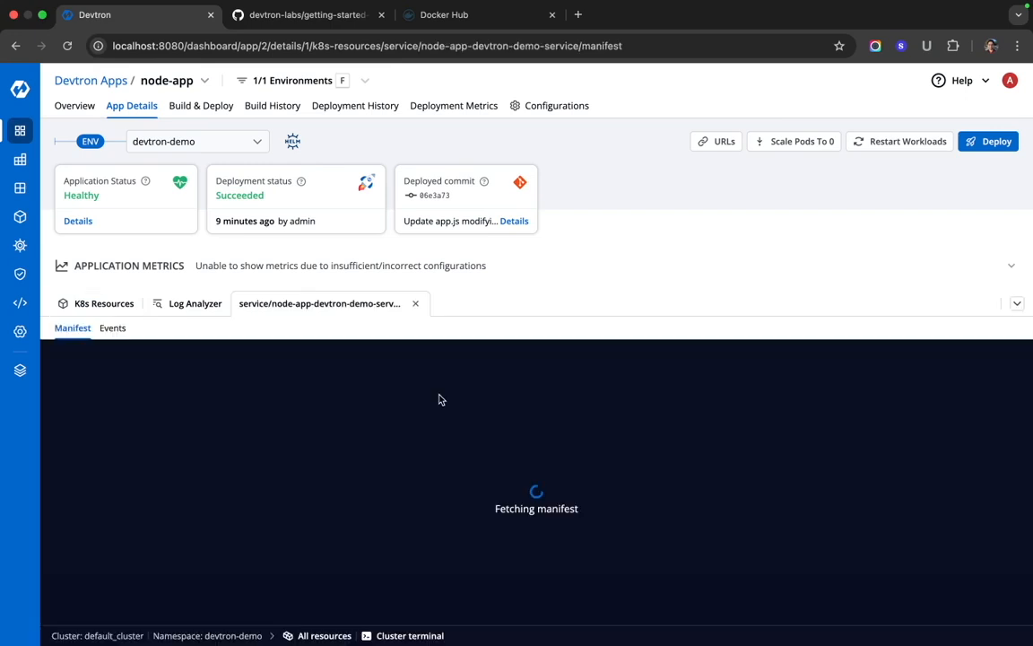
scroll(253, 439, down, 5)
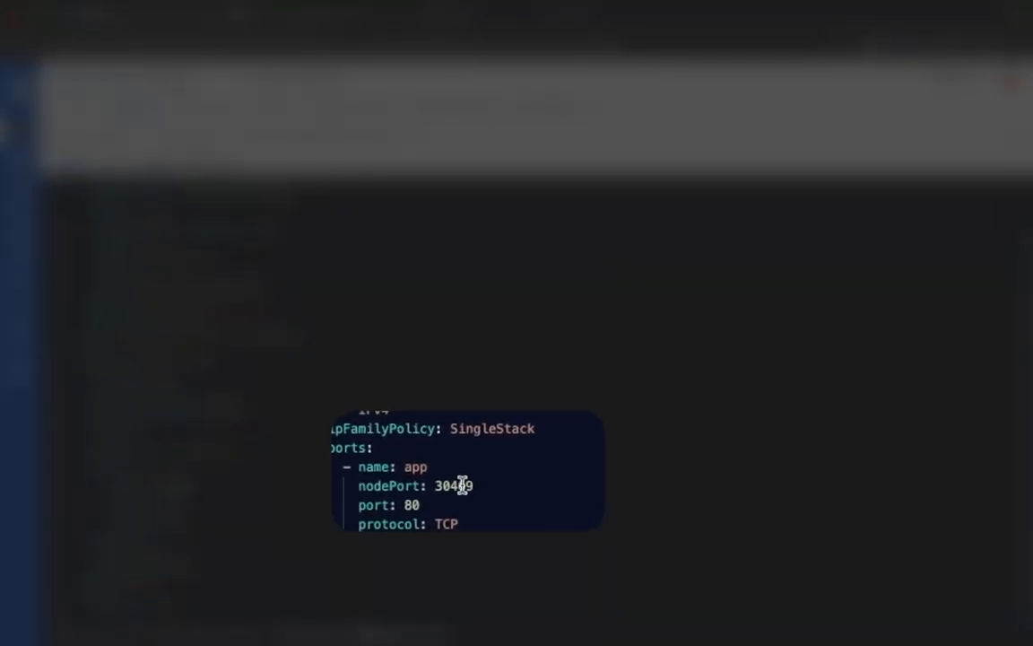
Take the nodePort value from the service manifest and request localhost:30469/health in the browser.
double_click(176, 489)
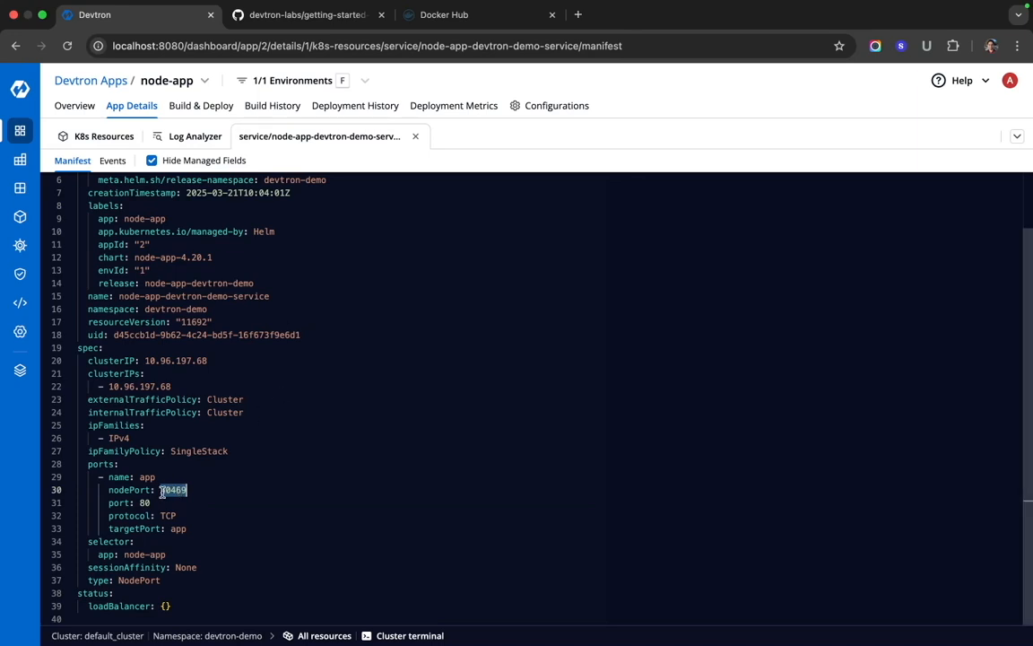
click(159, 491)
drag(160, 491, 188, 491)
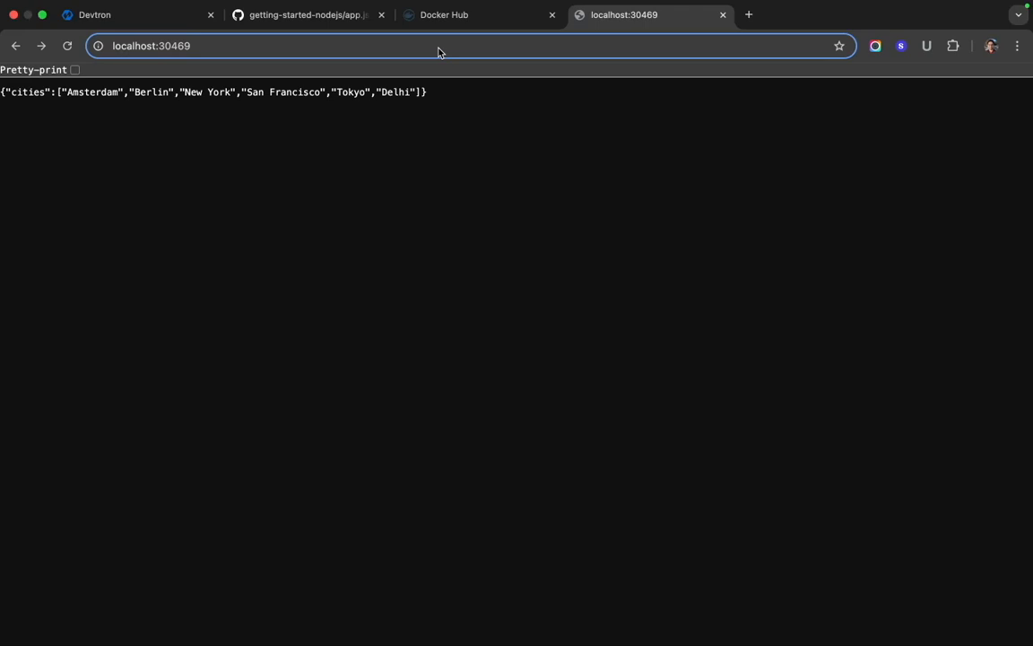
text(/health)
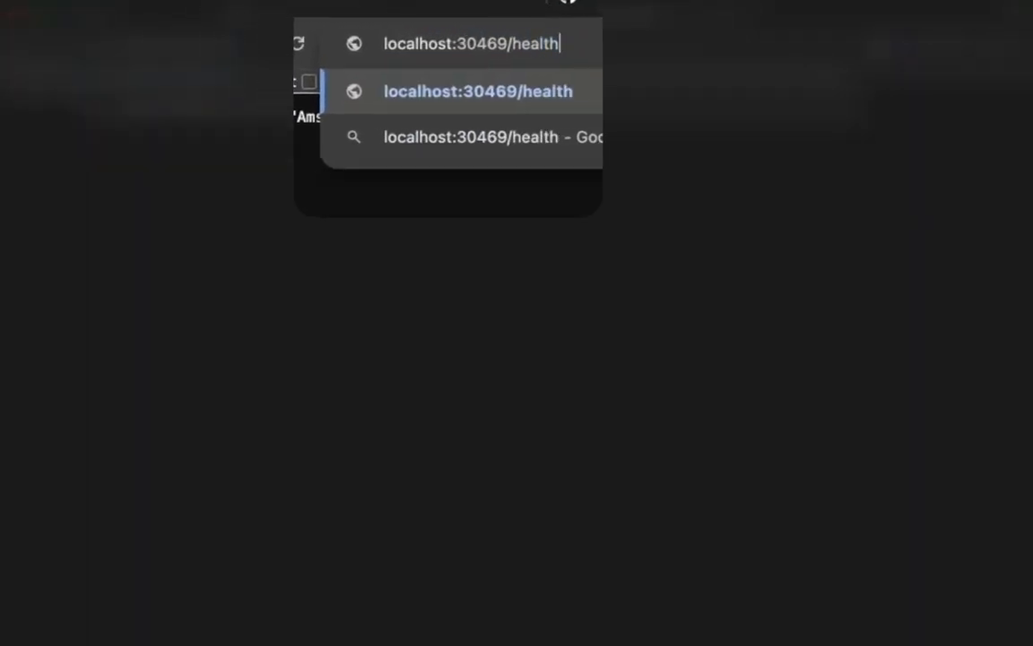
key(Return)
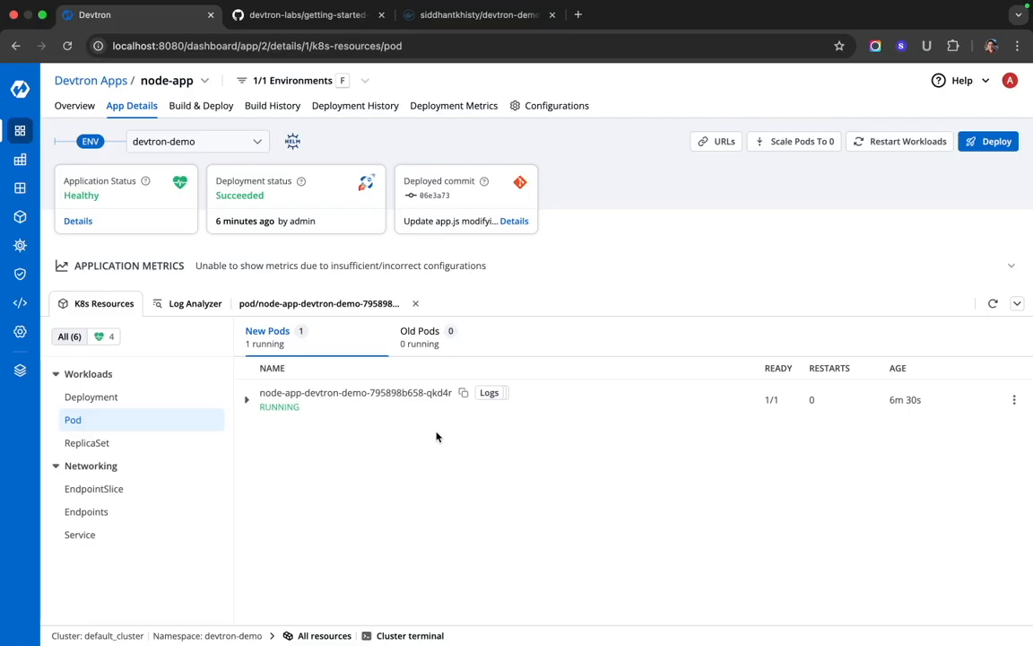
Examine the running node-app pod's manifest, events and container logs.
mouse_move(434, 404)
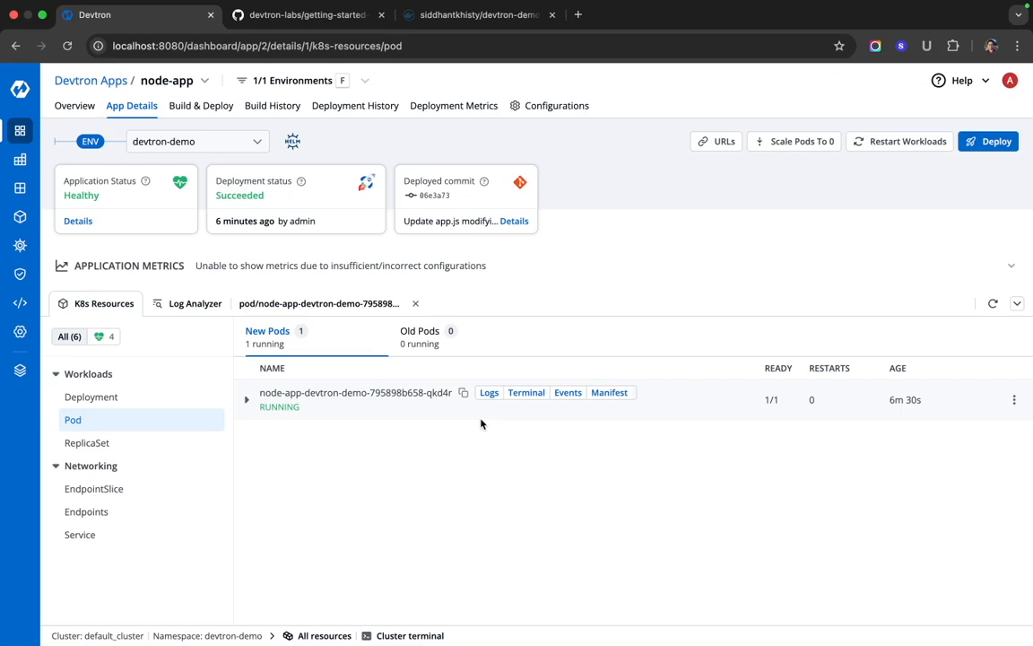
click(608, 395)
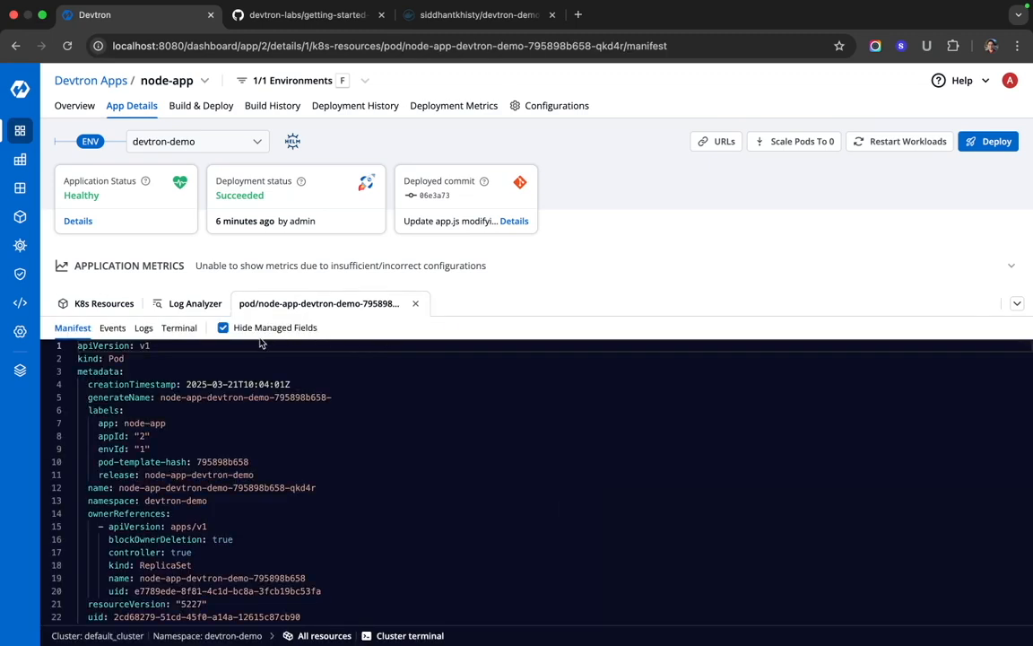
scroll(170, 350, down, 10)
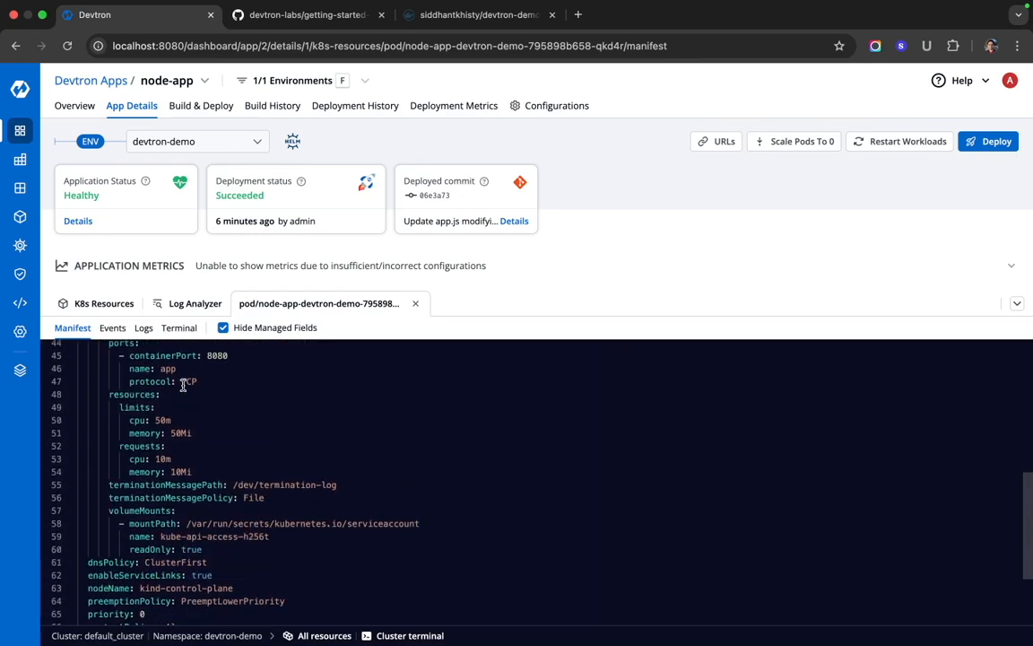
click(113, 327)
scroll(148, 358, down, 1)
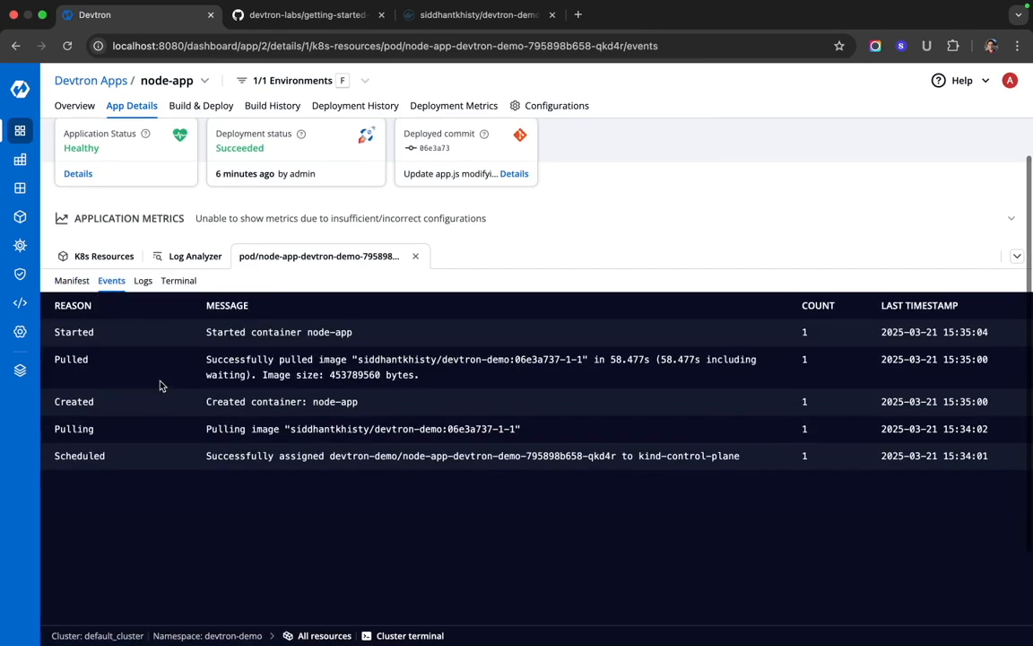
click(143, 282)
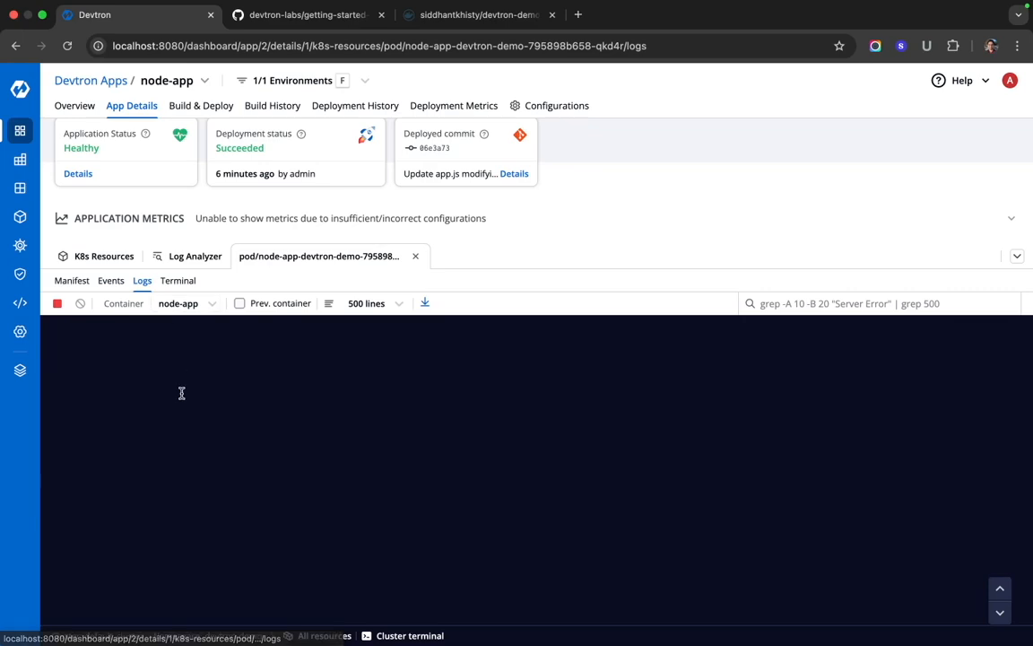
scroll(181, 392, up, 1)
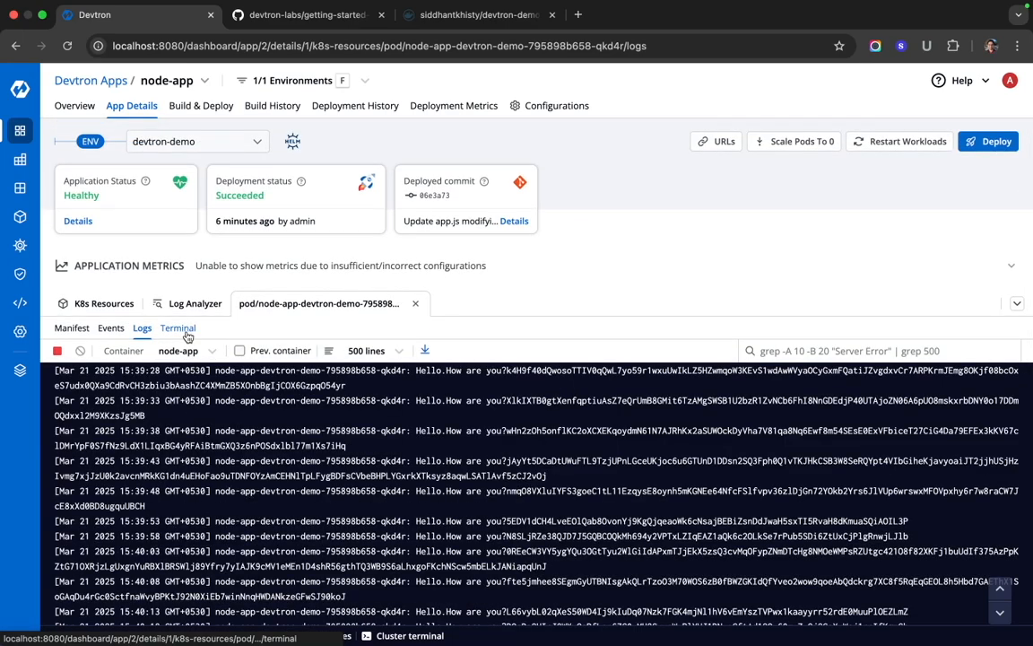
From the pod's terminal, launch an ephemeral container with prefix debugger, the Ubuntu: Kubernetes utilites image and target container node-app.
click(179, 328)
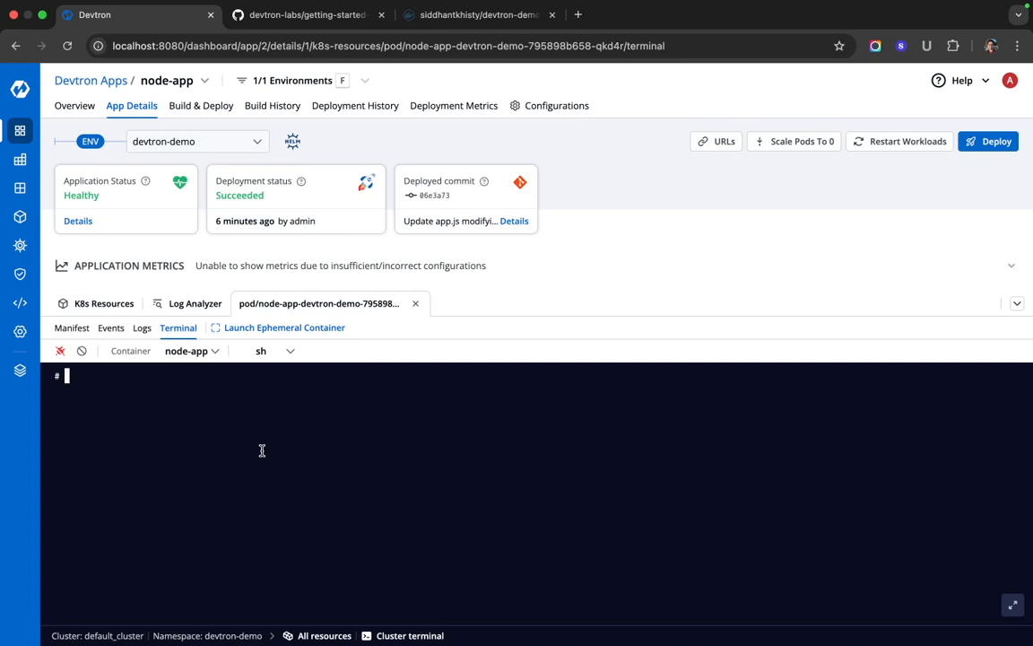
click(281, 332)
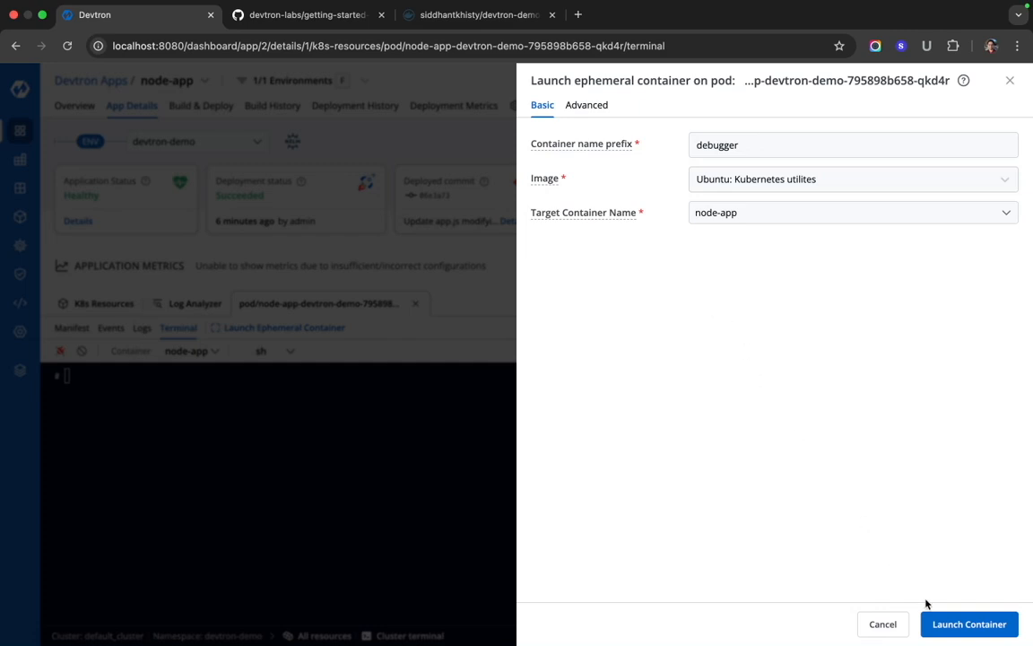
click(964, 624)
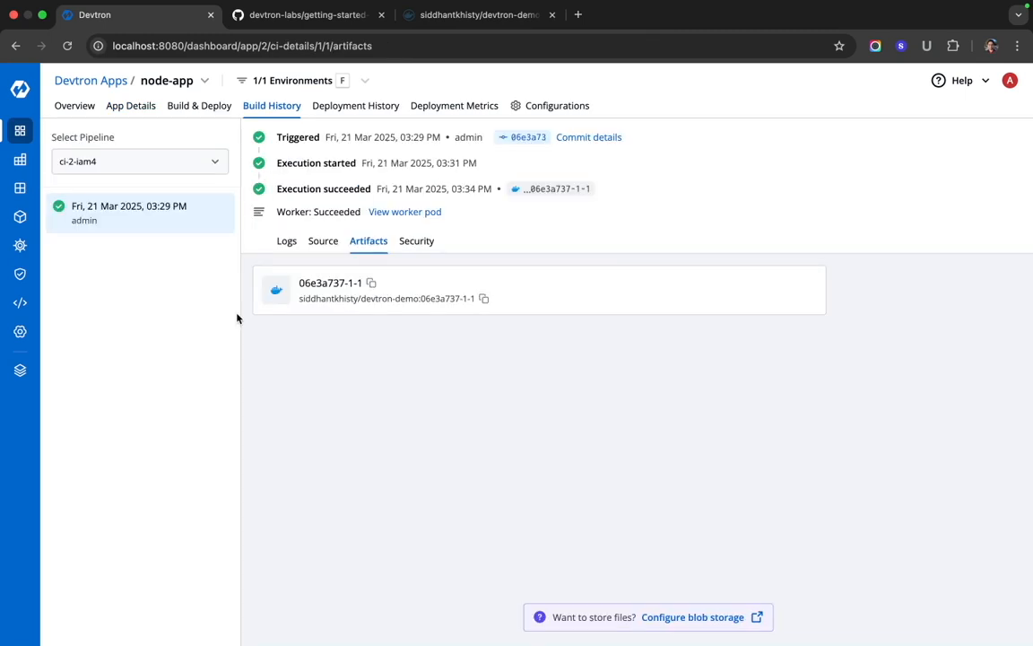
Examine the deployment history of the devtron-demo environment, including the auto-triggered deployment.
click(363, 107)
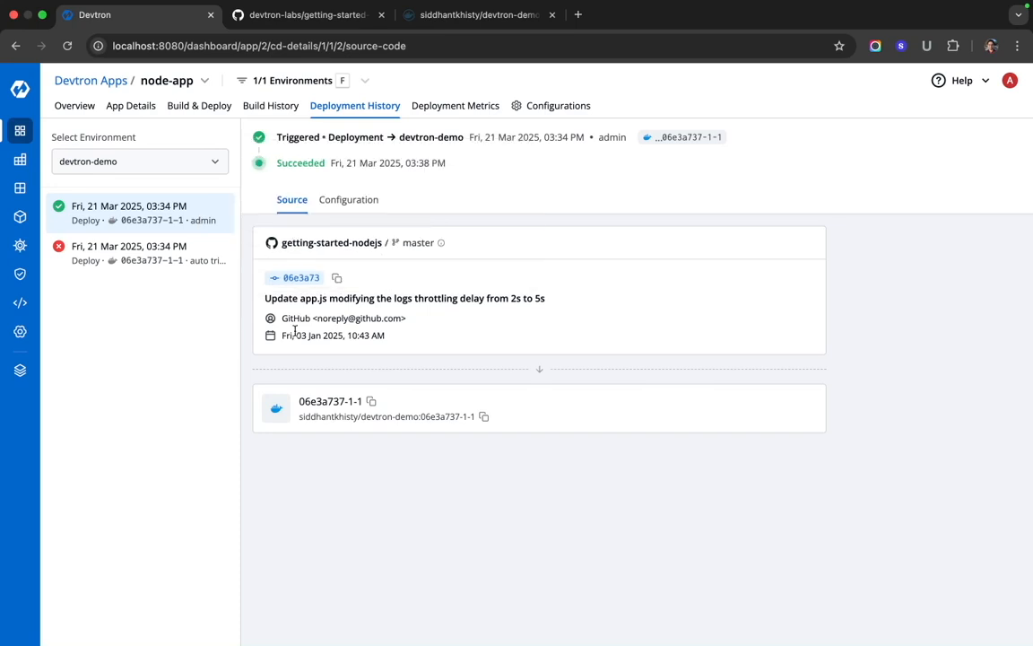
mouse_move(168, 251)
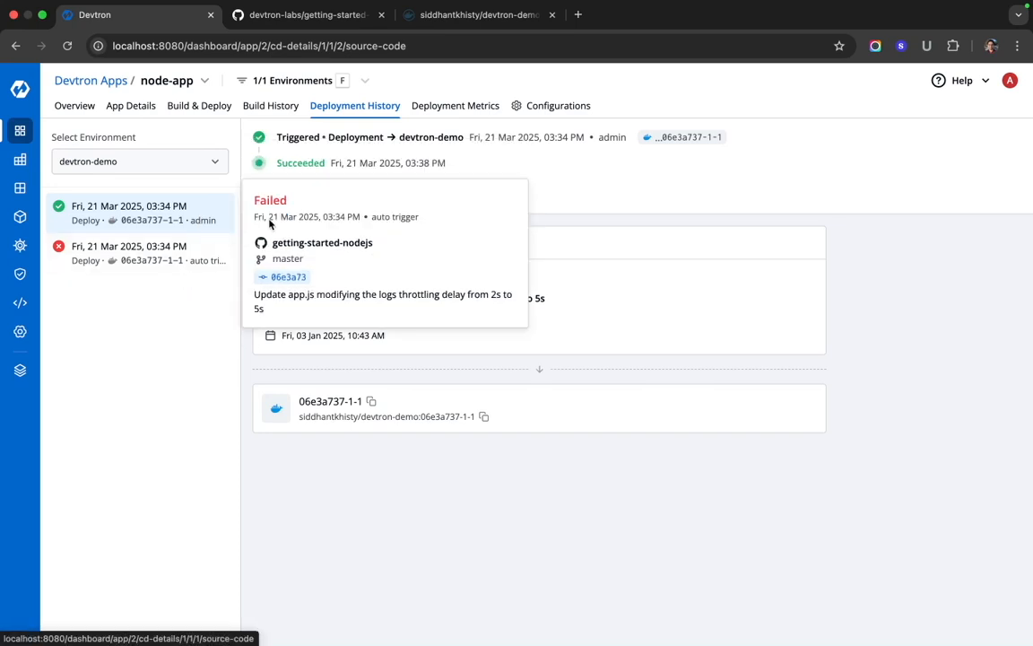